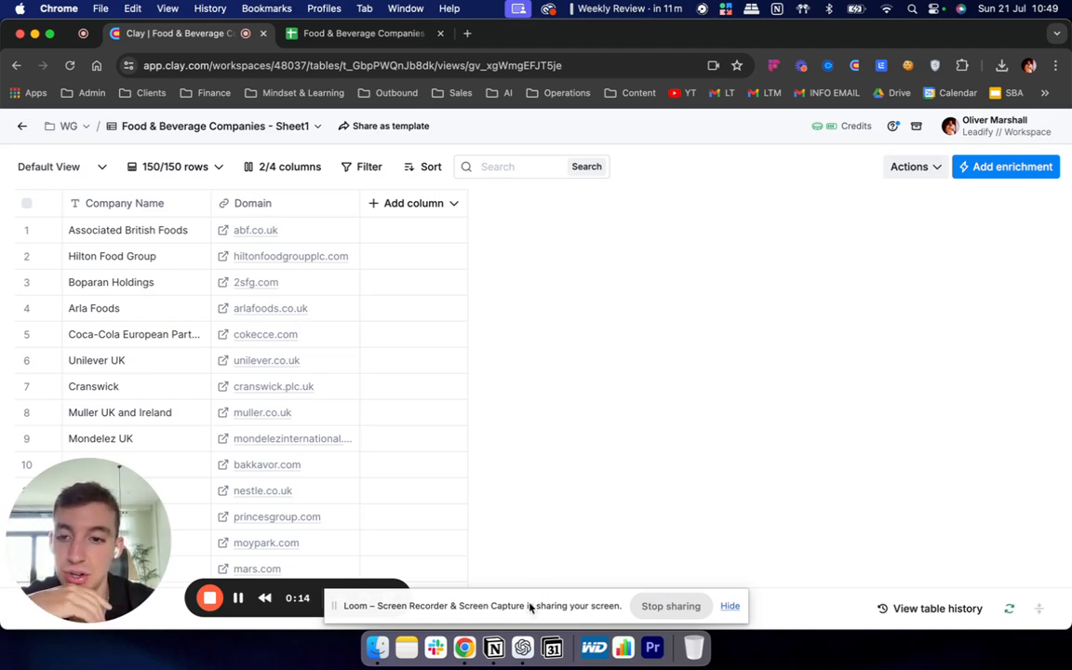
- Switch to ChatGPT and look over the PDF Ai PDF chat with the uploaded company leaderboard
left_click(524, 648)
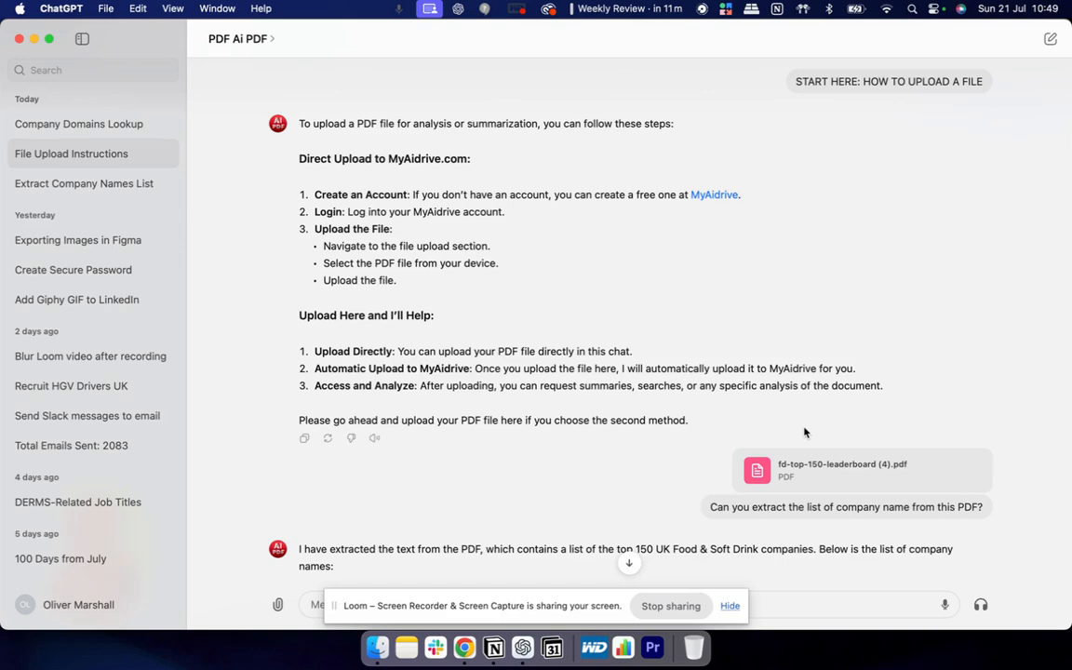
scroll(805, 431, "down", 3)
scroll(805, 432, "up", 3)
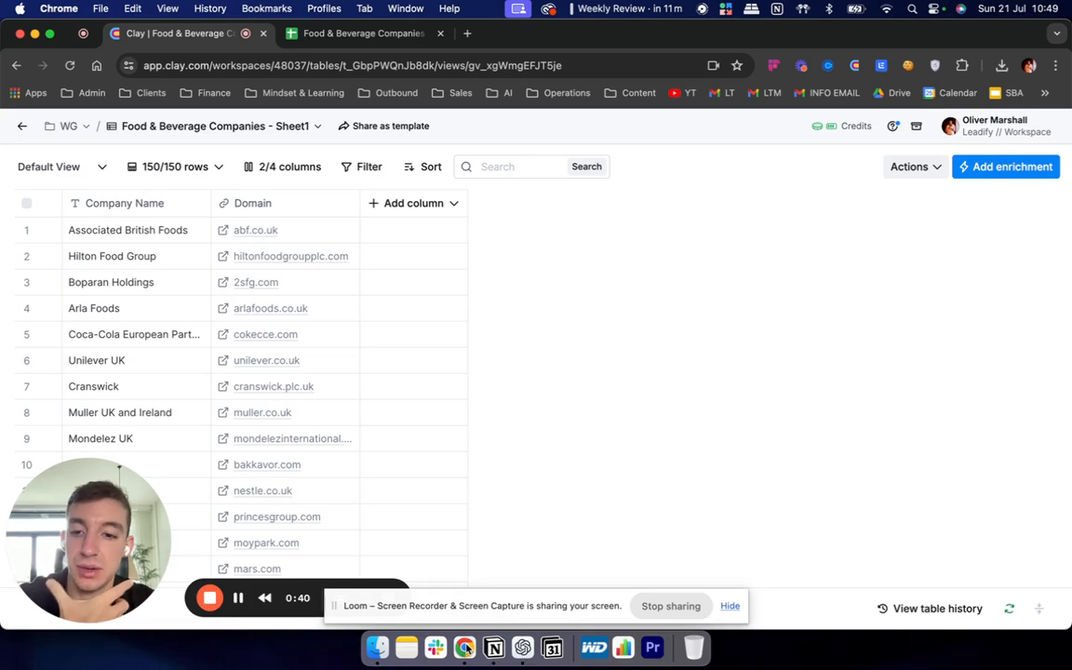
- In the Clay table, search the enrichments for "domain" and inspect the Domain waterfall's providers without saving it
left_click(409, 204)
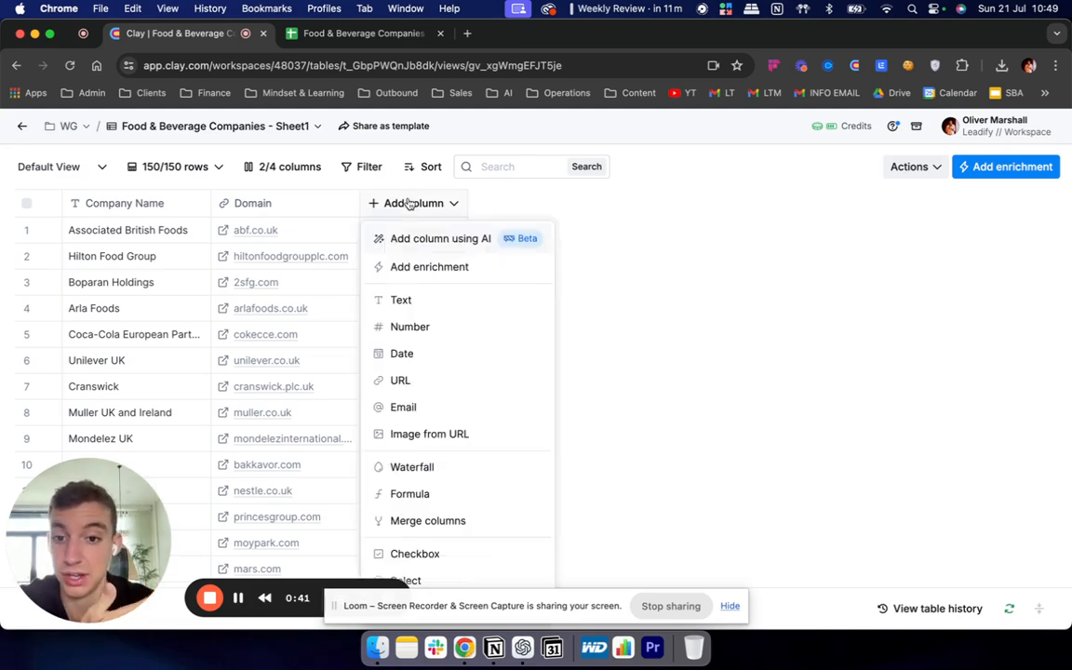
left_click(434, 277)
type("domain")
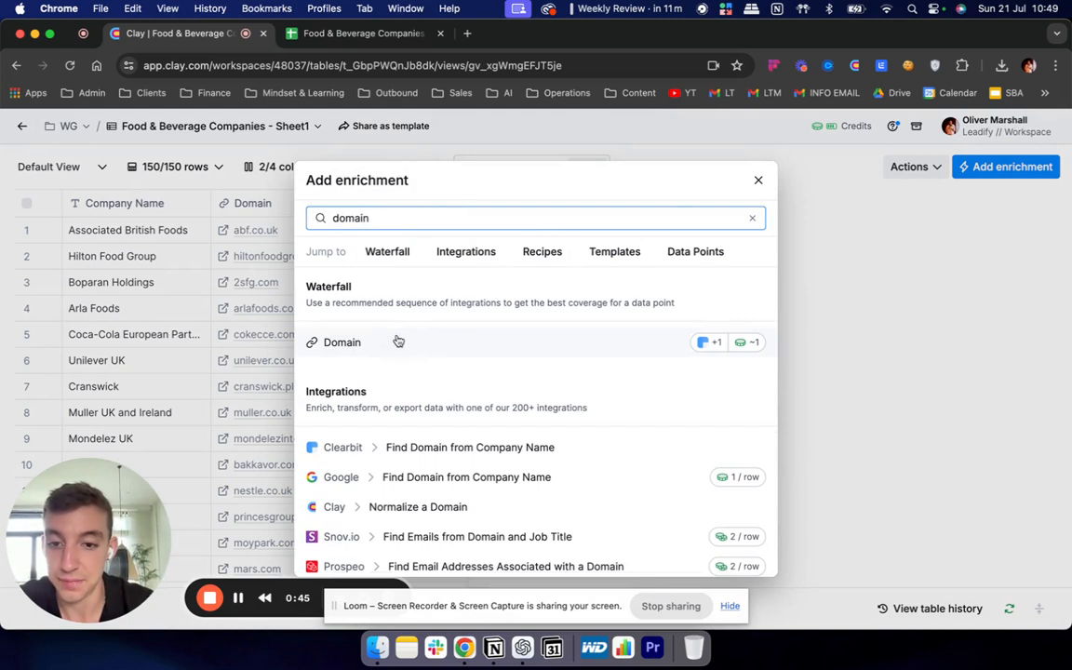
left_click(401, 339)
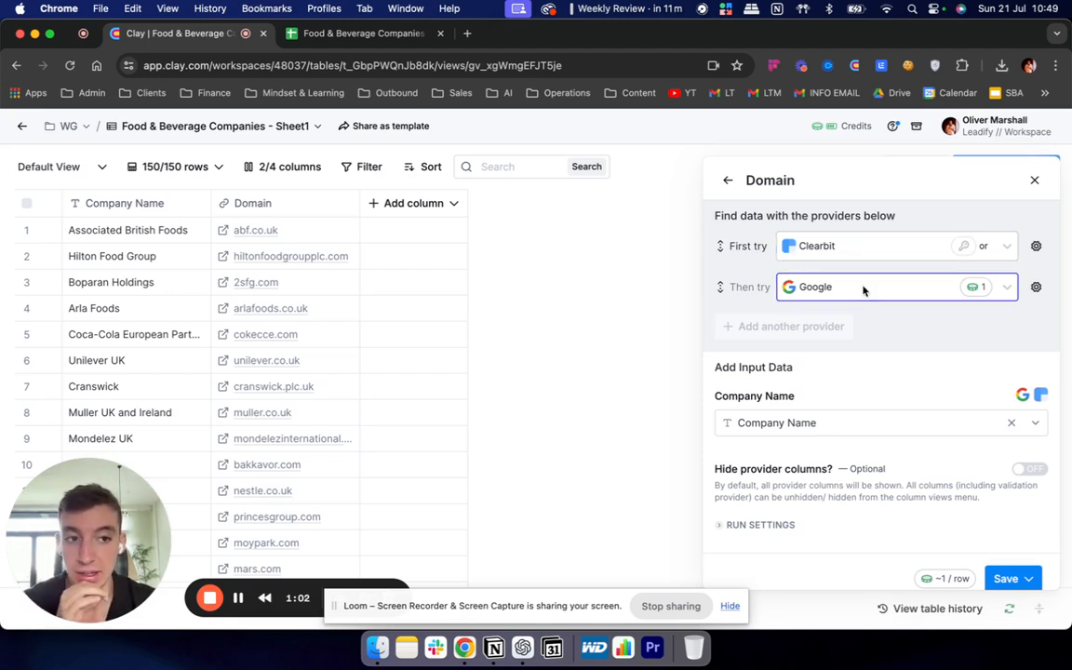
left_click(1035, 184)
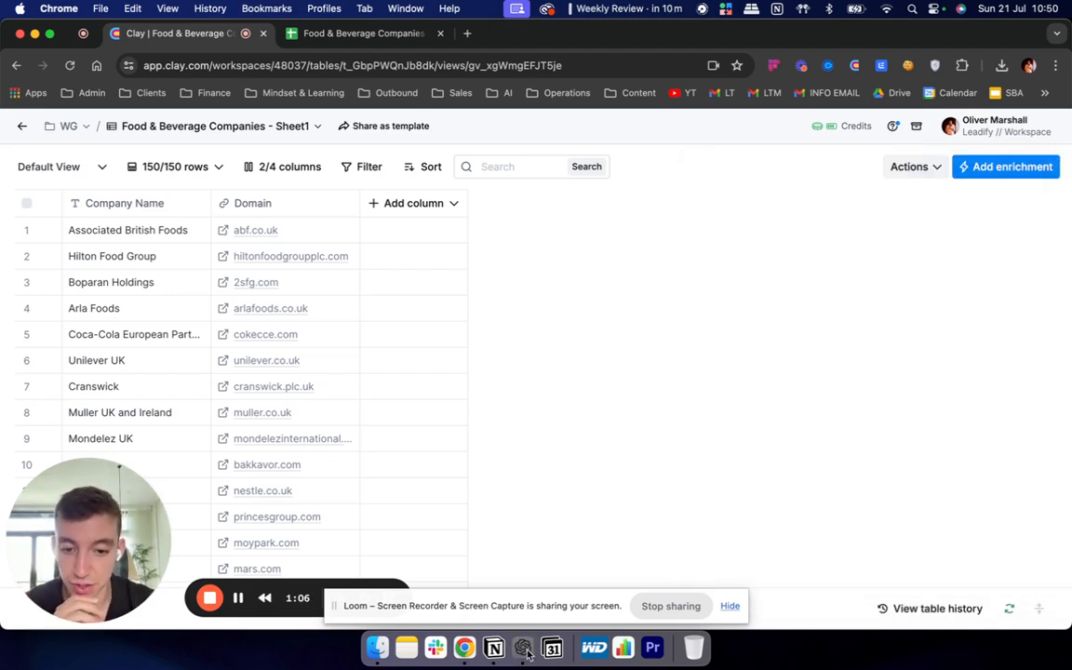
- Return to ChatGPT and view the list of available models and GPTs, keeping PDF Ai PDF selected
key("super+Tab")
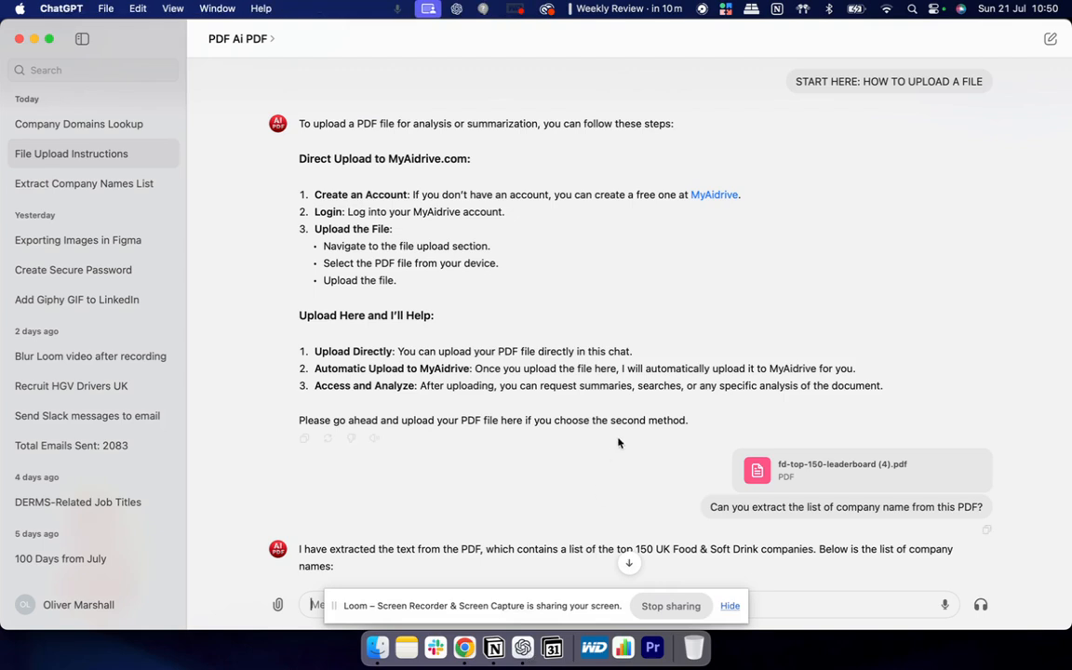
left_click(251, 42)
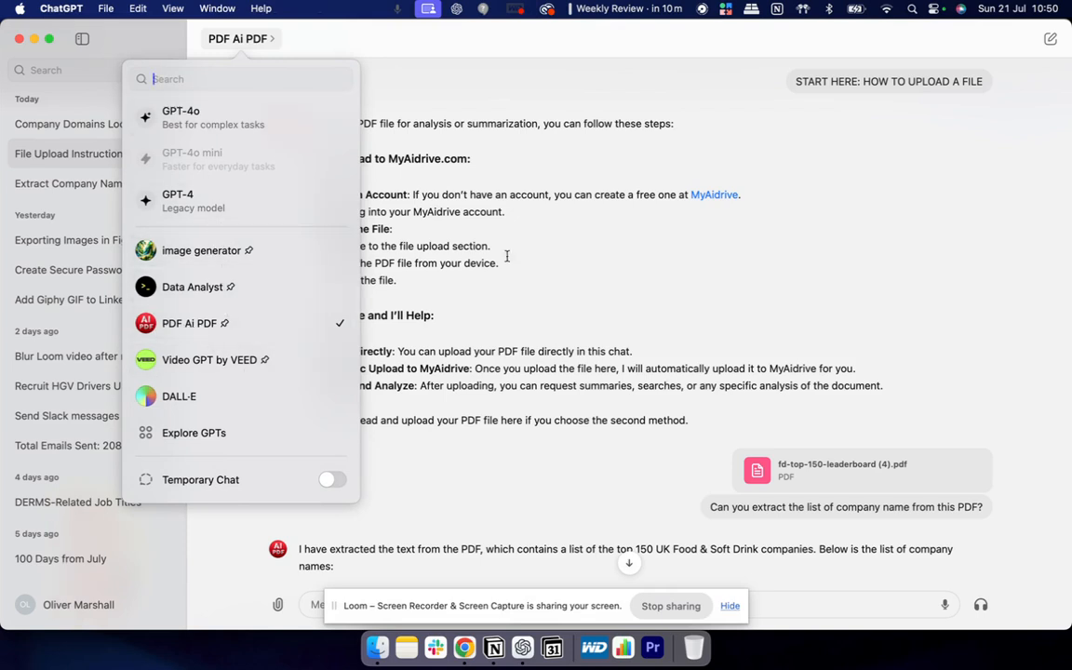
left_click(794, 285)
scroll(666, 327, "down", 1)
scroll(666, 326, "up", 1)
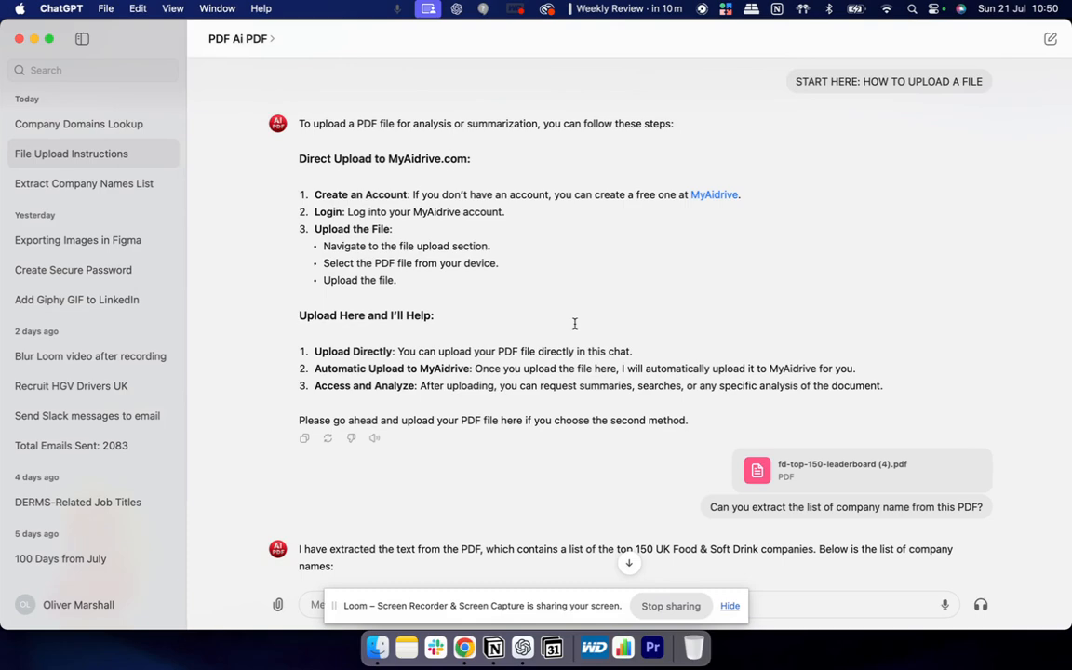
- Review the request to extract company names from fd-top-150-leaderboard (4).pdf and the first list returned
scroll(657, 347, "down", 3)
scroll(657, 349, "up", 1)
scroll(657, 351, "down", 2)
scroll(725, 352, "up", 1)
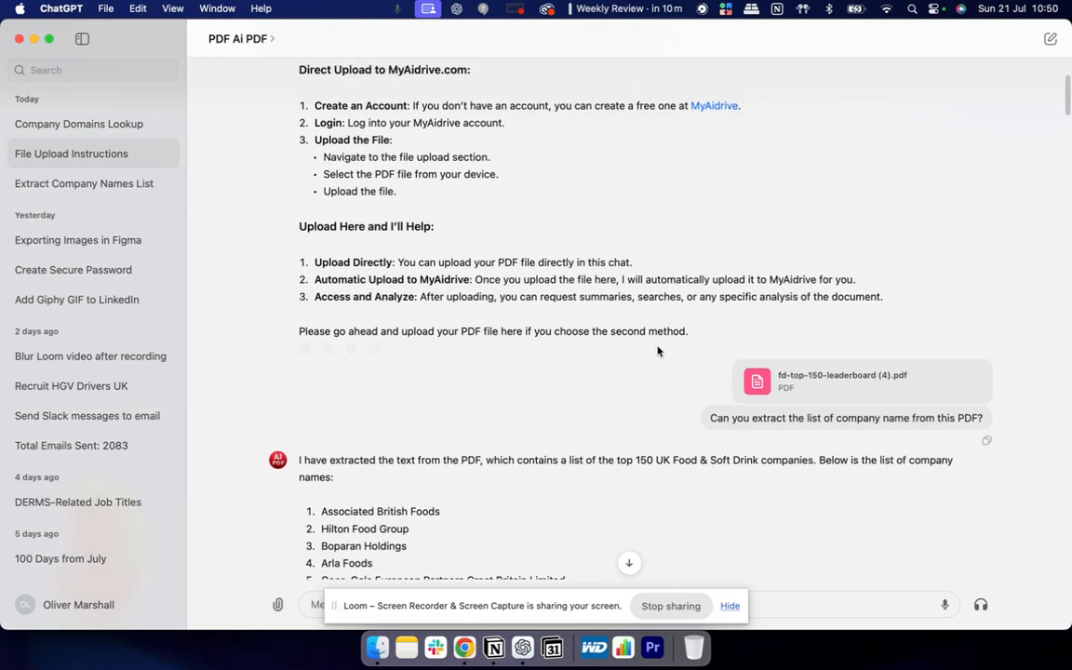
scroll(881, 386, "down", 2)
scroll(880, 386, "down", 1)
scroll(910, 366, "down", 4)
scroll(372, 242, "down", 2)
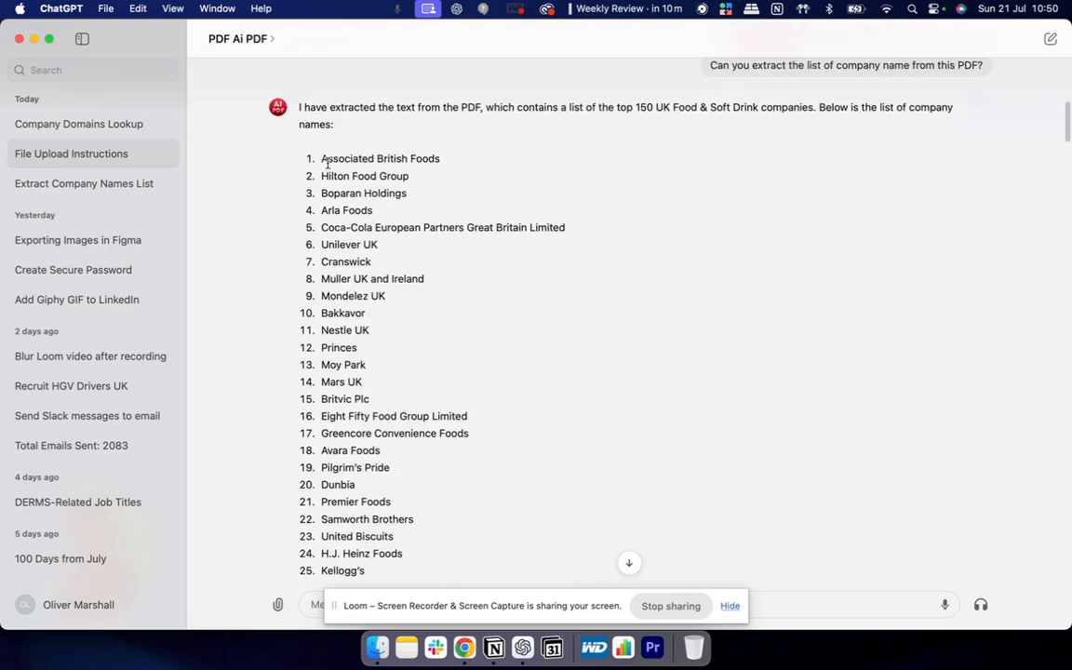
left_click_drag(316, 153, 474, 460)
scroll(474, 455, "down", 15)
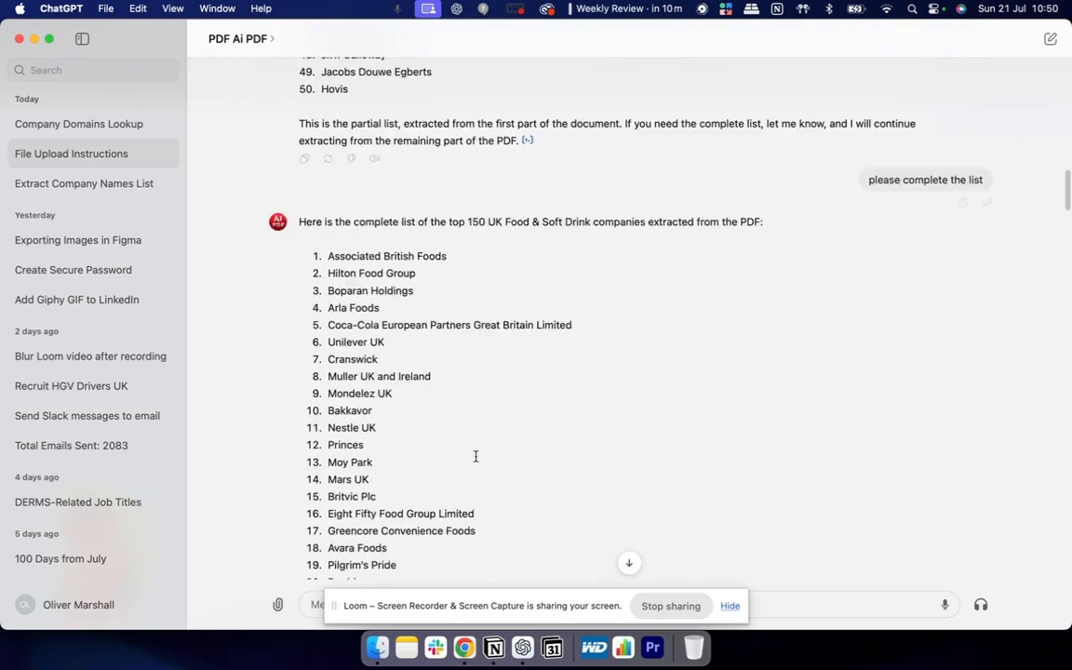
- Examine the partial-list note and the full company list given in reply to "please complete the list"
scroll(475, 456, "up", 1)
left_click_drag(363, 253, 565, 254)
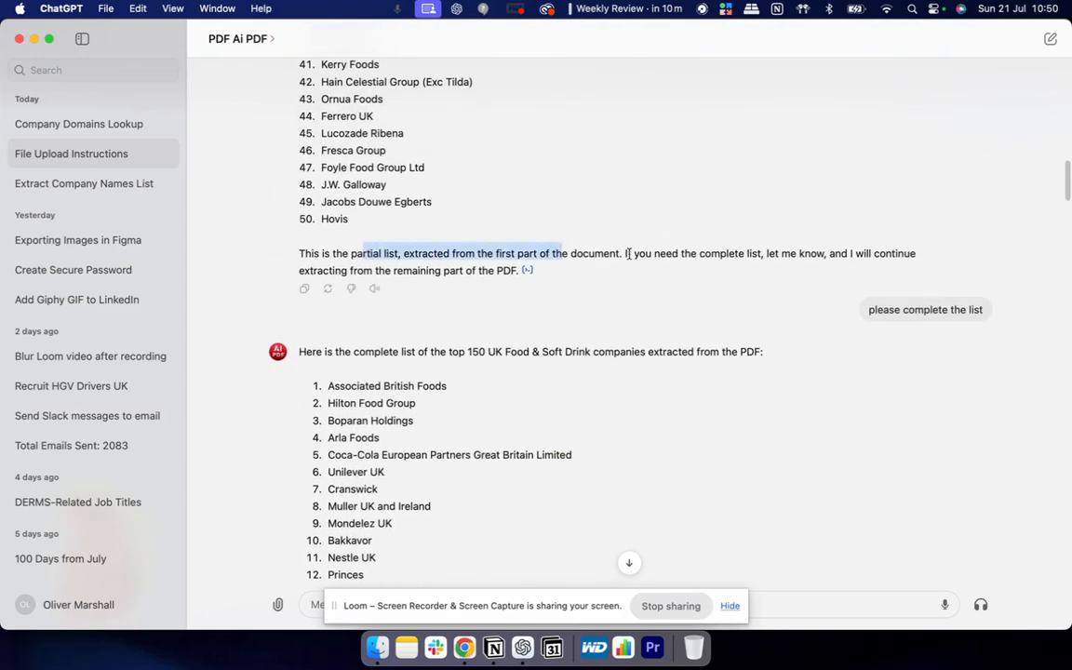
scroll(678, 385, "down", 3)
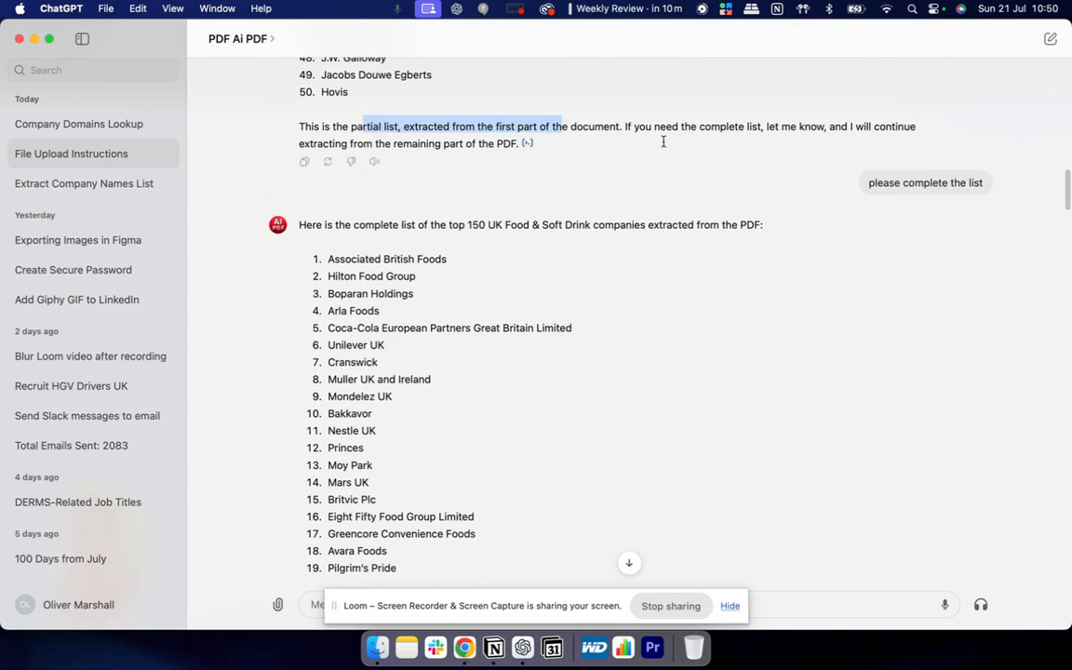
scroll(503, 383, "down", 20)
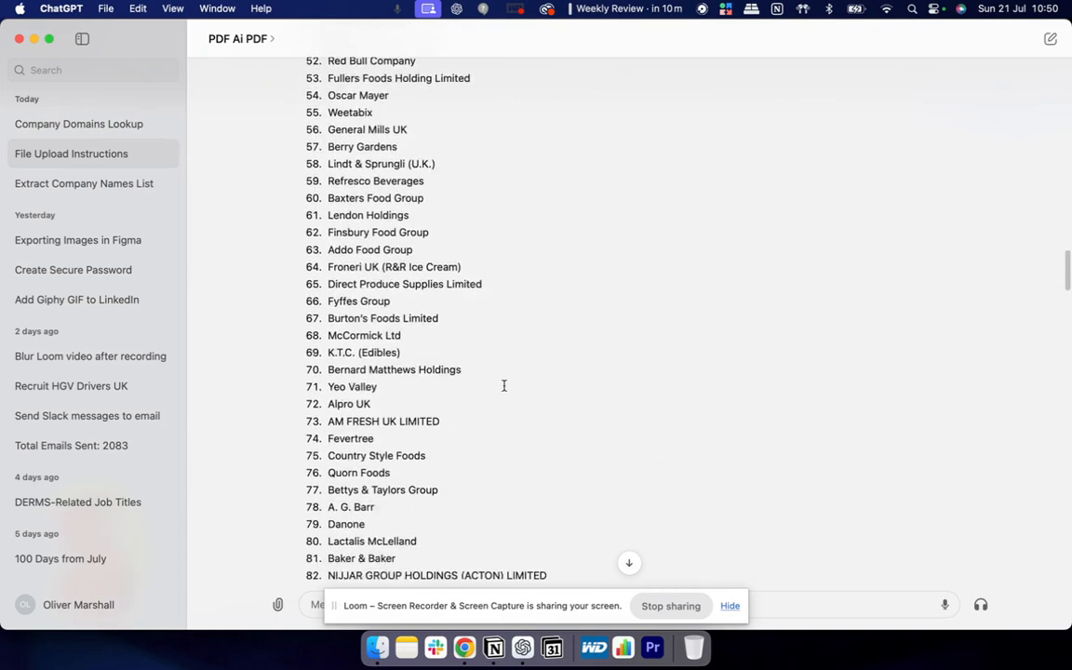
scroll(504, 385, "down", 20)
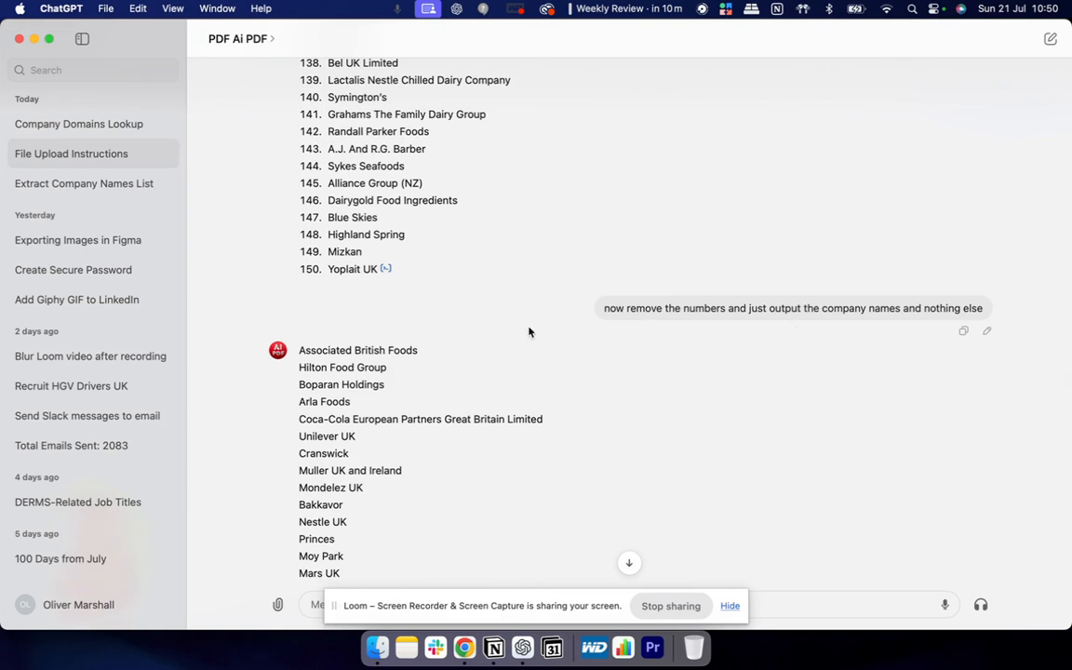
- Review the request to remove the numbers and read the plain company name list to its end
scroll(761, 180, "down", 4)
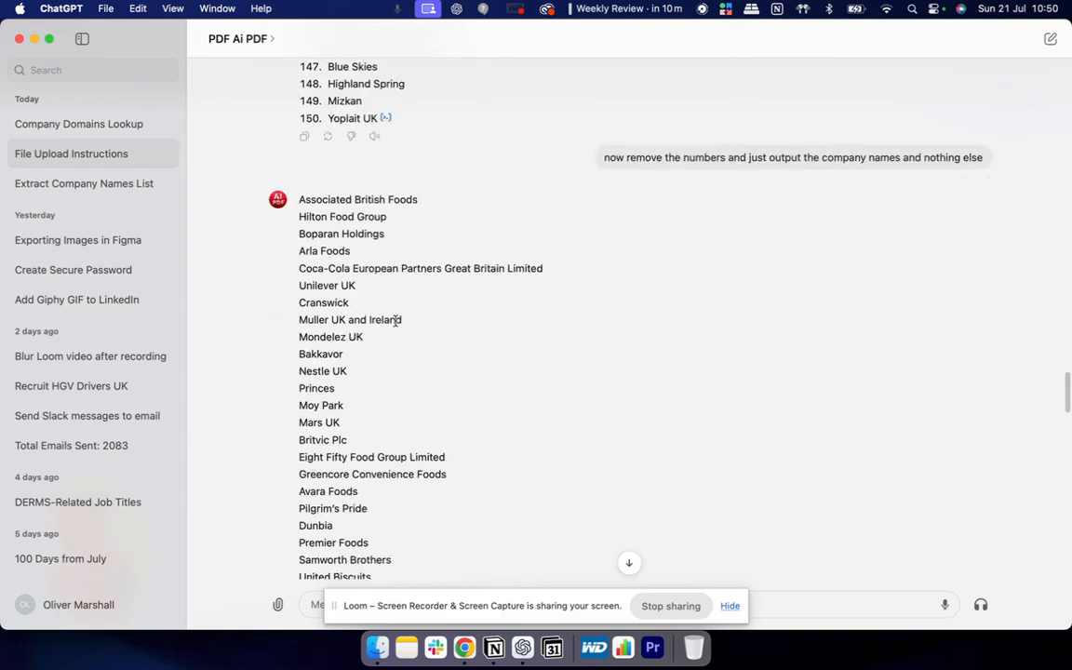
scroll(330, 248, "down", 4)
scroll(330, 248, "down", 20)
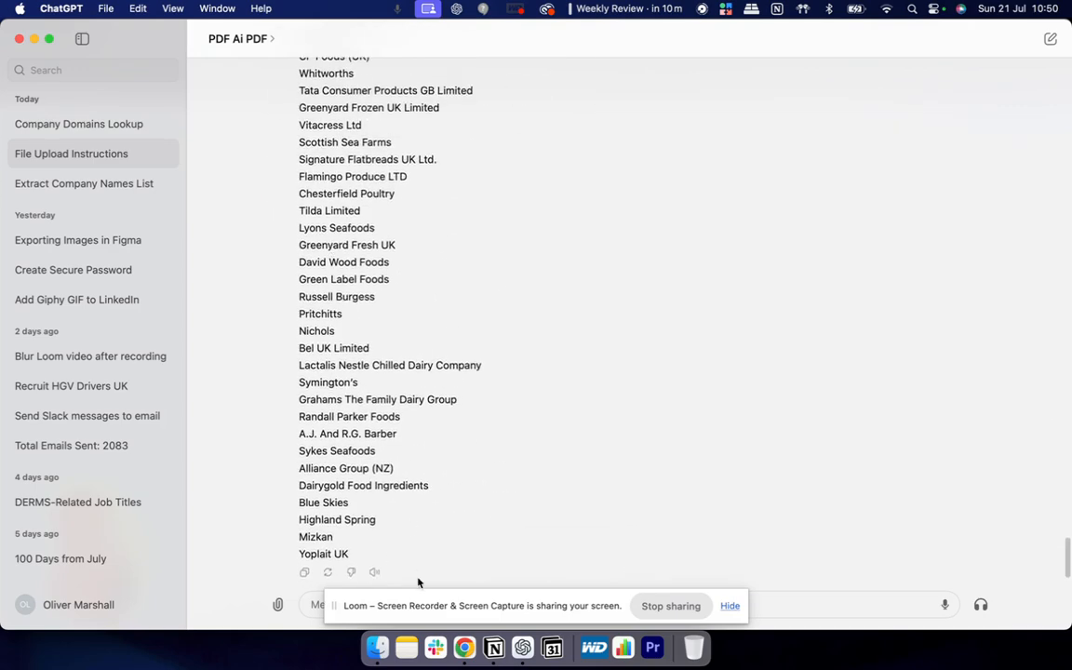
- Switch to the Food & Beverage Companies spreadsheet in Chrome and inspect the company names, selecting A2:A9
left_click(465, 648)
left_click(393, 34)
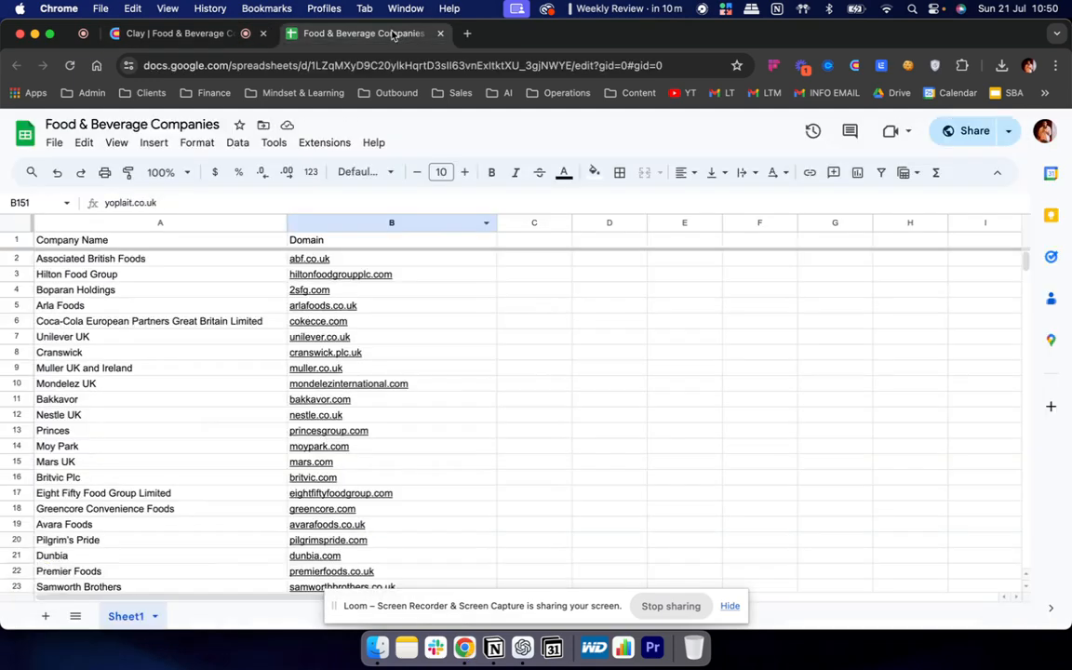
left_click_drag(137, 261, 137, 374)
scroll(356, 361, "down", 10)
scroll(356, 361, "up", 10)
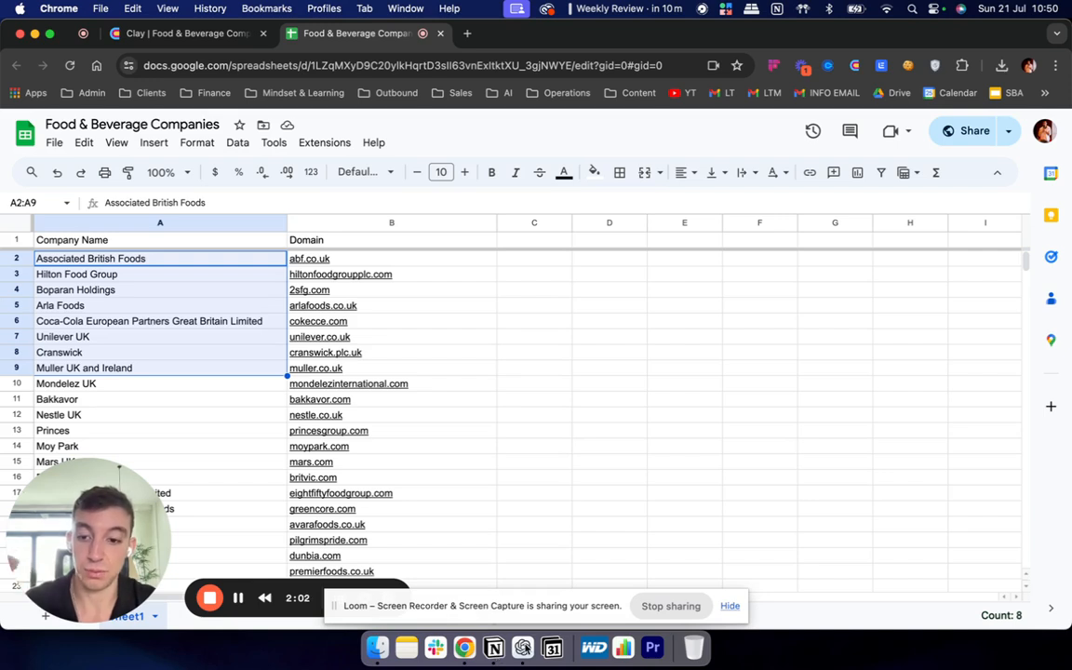
- Check the ChatGPT name list against the spreadsheet's company column and return to the Clay table
left_click(523, 649)
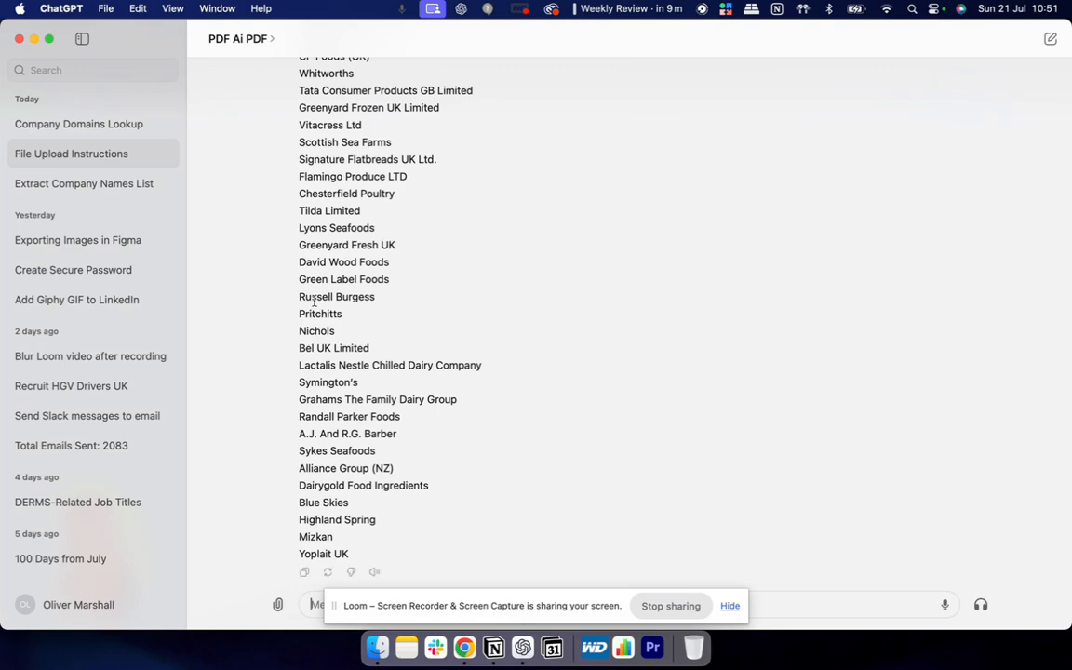
left_click(462, 650)
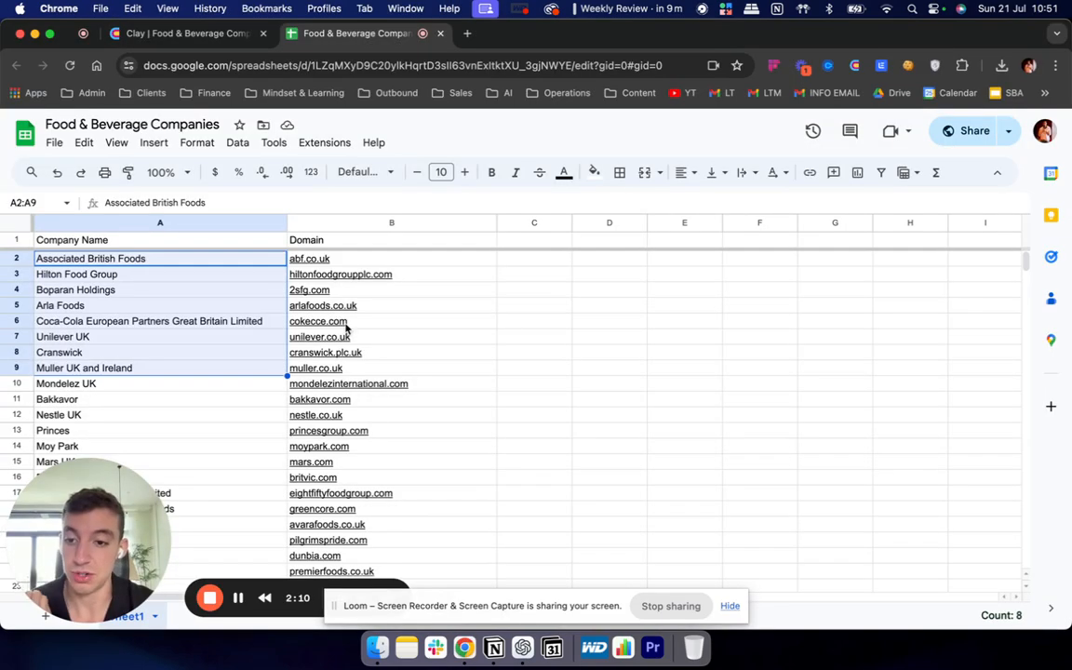
left_click(179, 273)
left_click(176, 32)
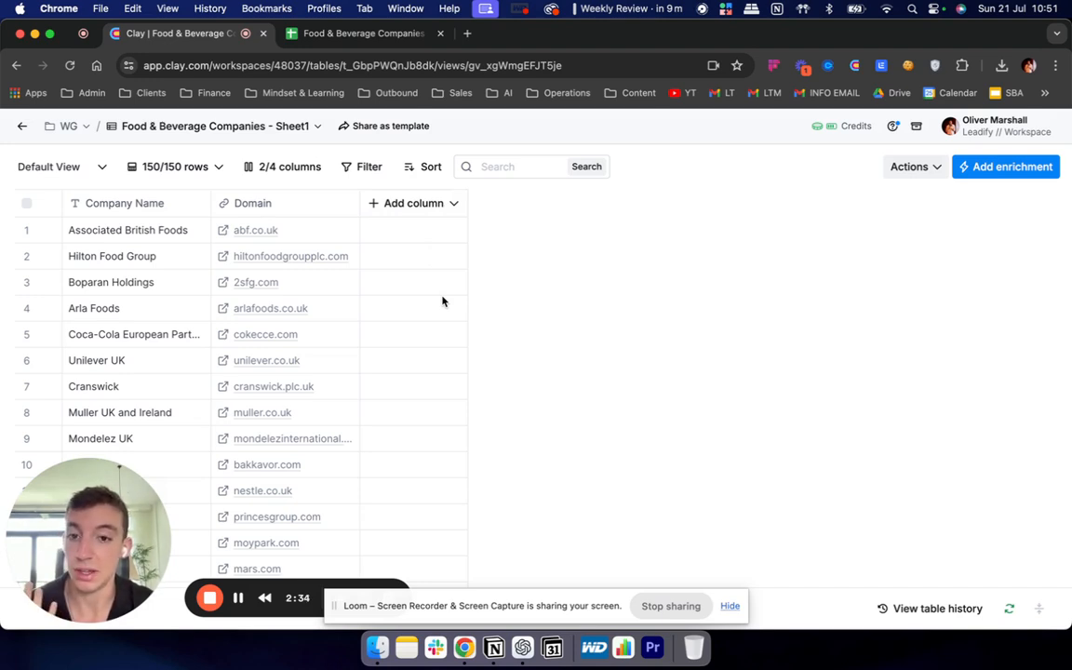
- Open the Company Domains Lookup chat in ChatGPT and examine its opening prompt and first domain table
left_click(522, 647)
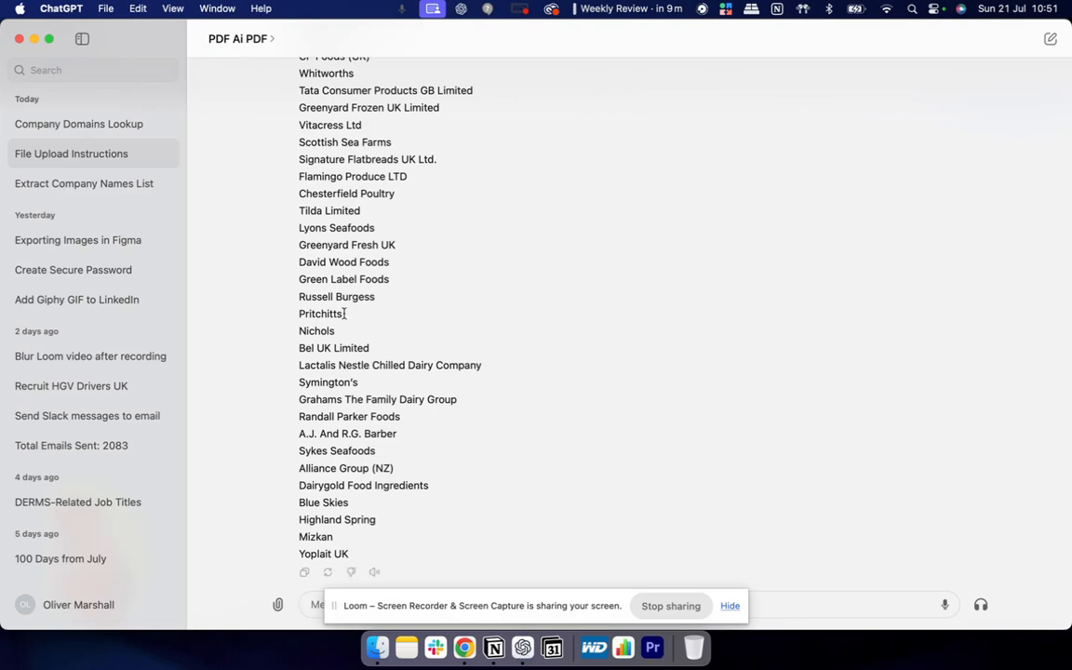
left_click(99, 125)
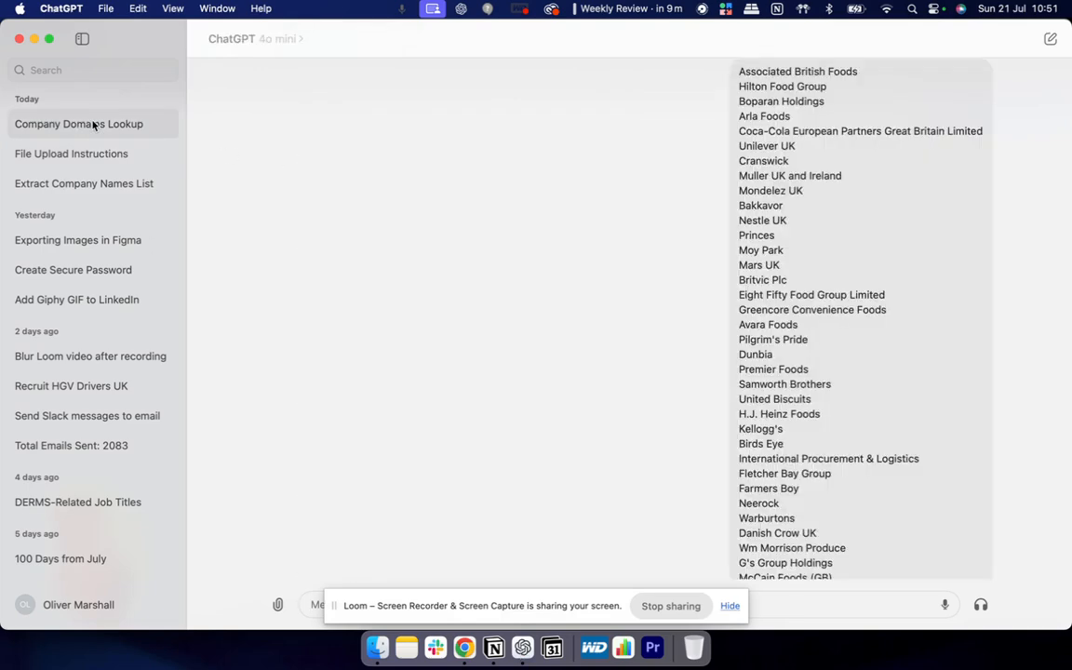
scroll(579, 241, "up", 10)
scroll(580, 239, "up", 10)
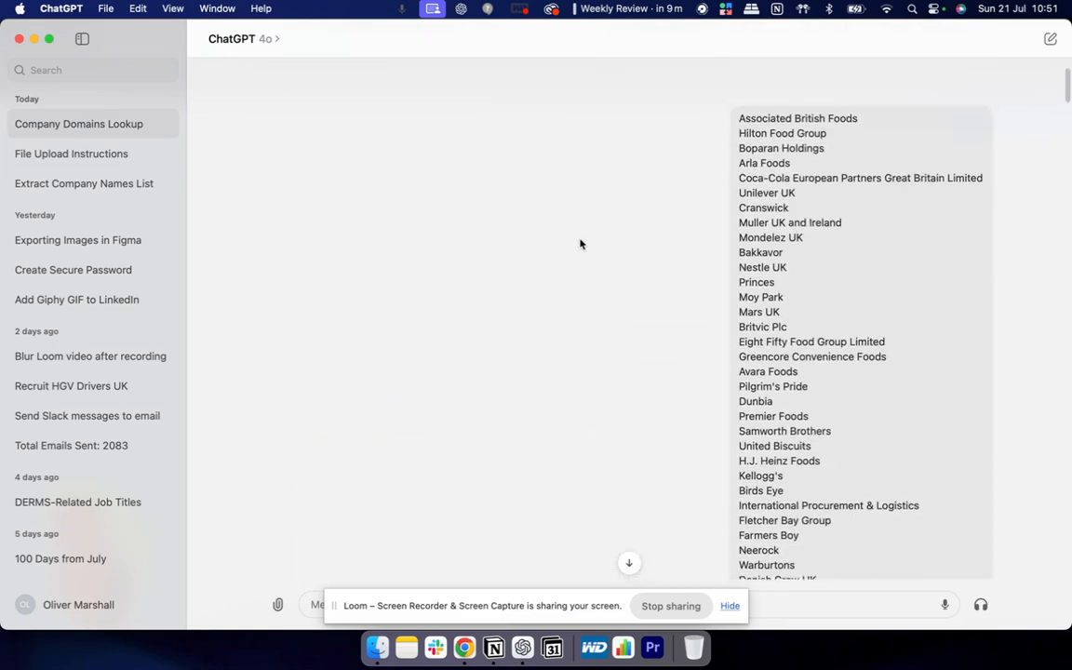
scroll(713, 397, "down", 2)
scroll(713, 397, "down", 5)
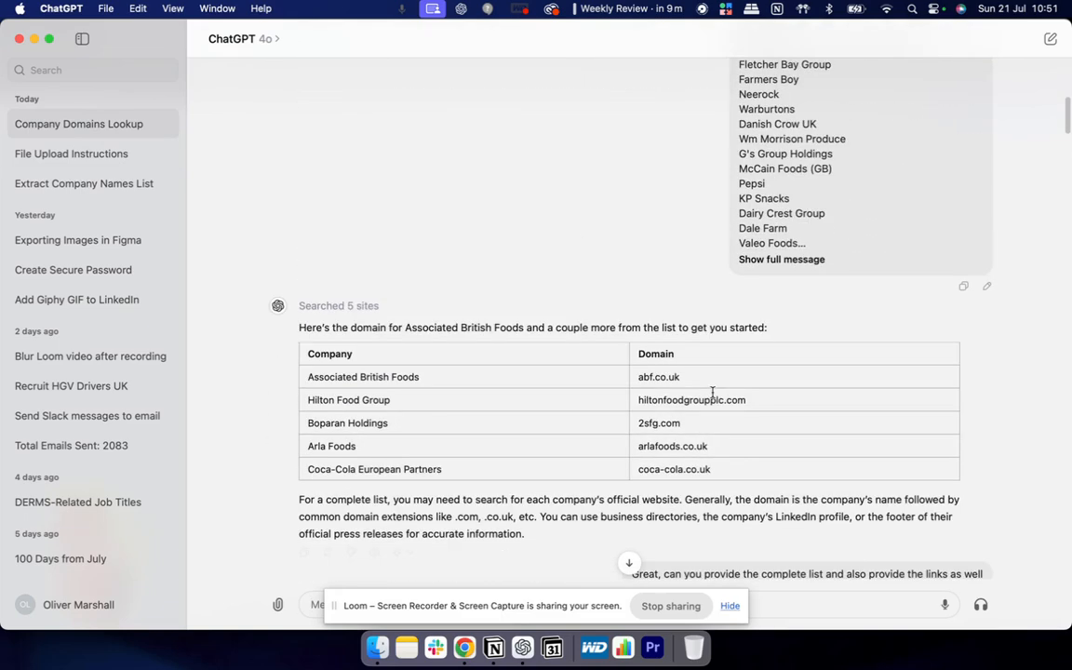
scroll(790, 264, "down", 4)
scroll(653, 335, "up", 4)
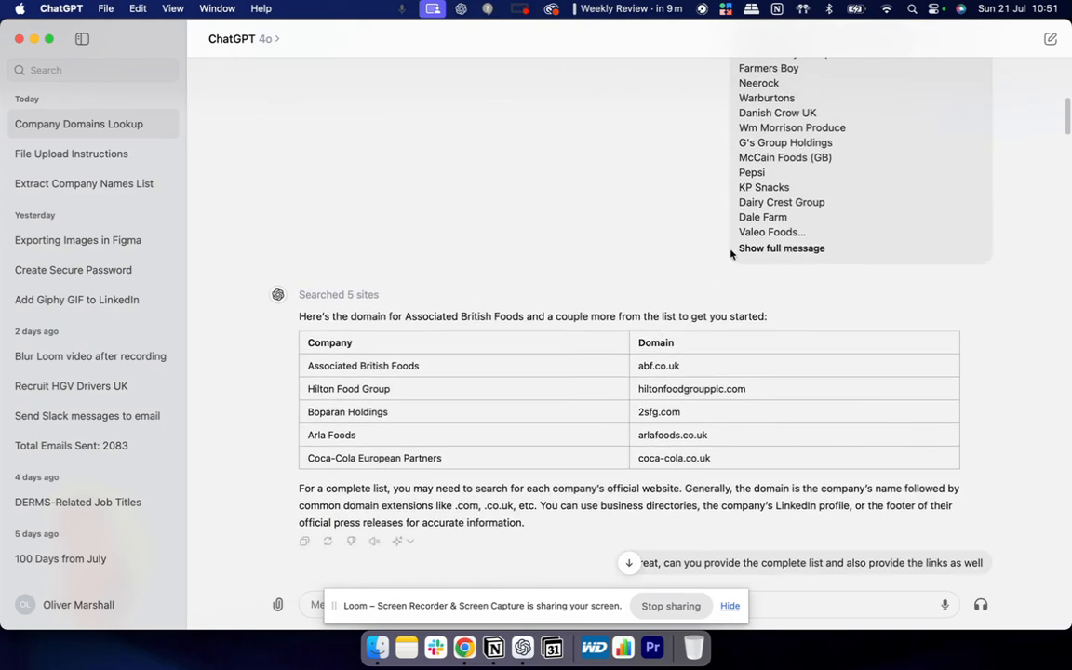
- Expand the full opening prompt and read the domain-finding instructions and the follow-up request for the complete list
left_click(772, 248)
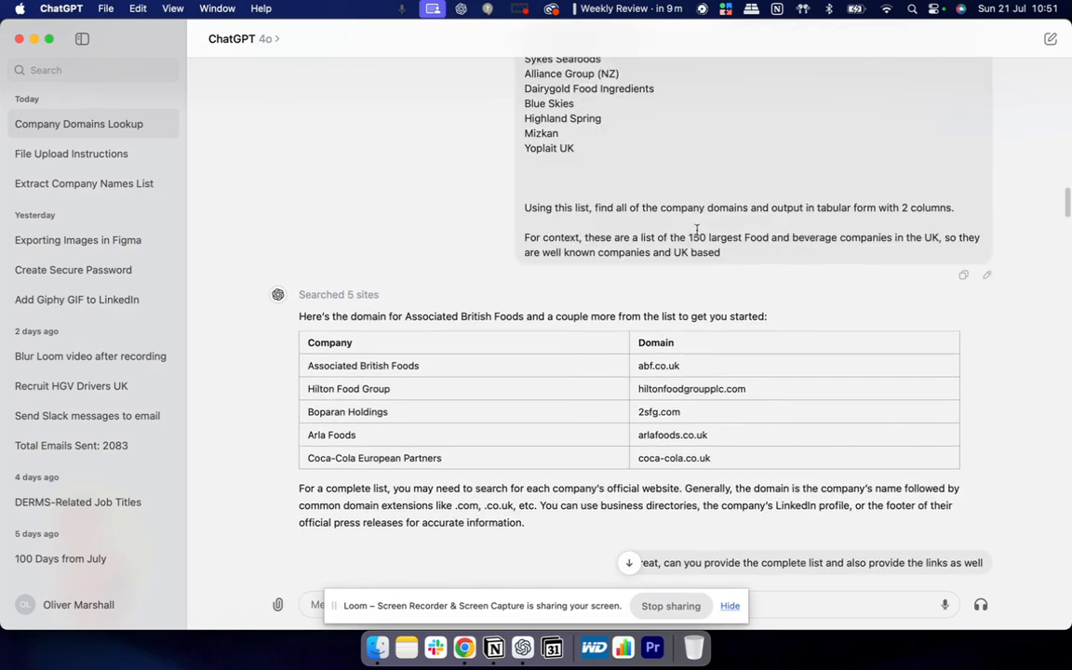
scroll(651, 337, "down", 4)
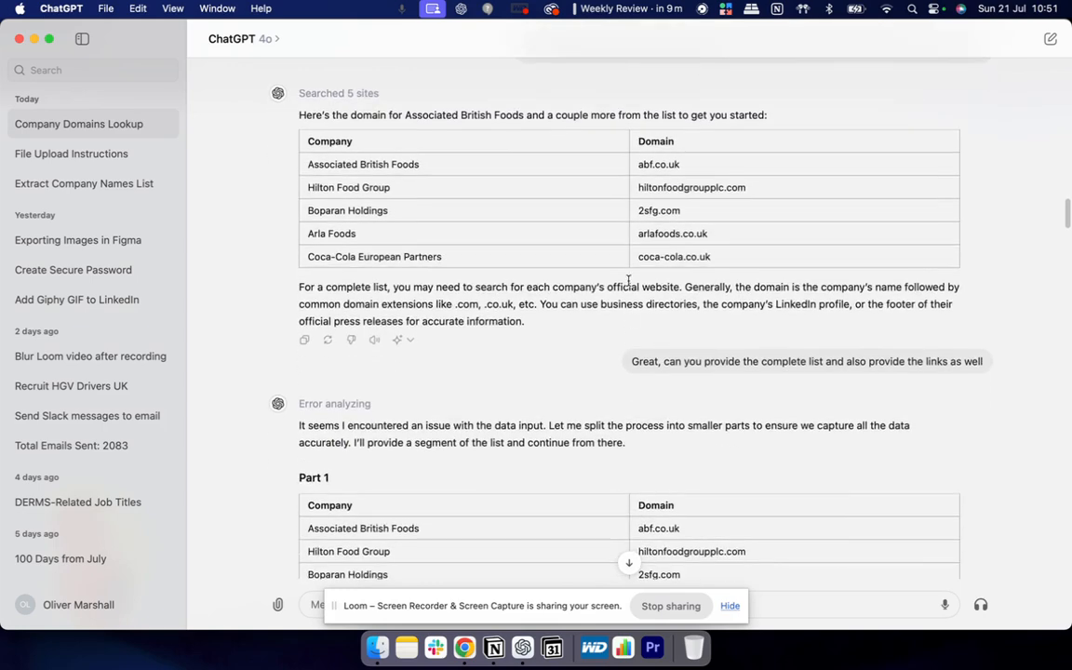
scroll(629, 275, "down", 8)
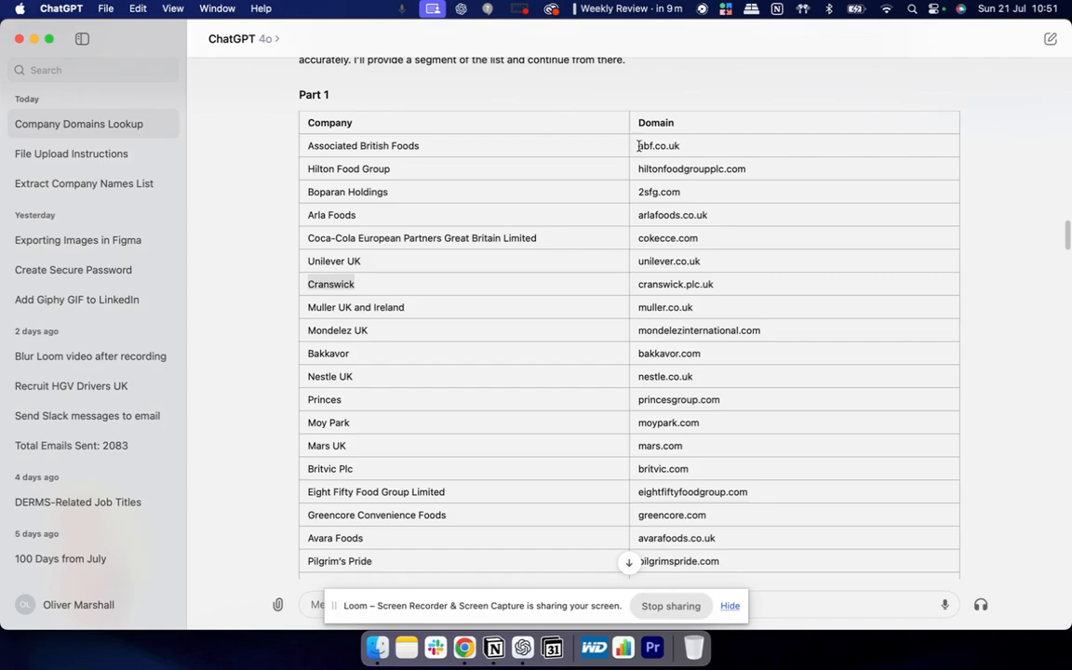
- Look through the complete company and domain table down to the request to output only the domains
scroll(741, 373, "down", 20)
scroll(741, 380, "down", 20)
scroll(742, 375, "up", 15)
scroll(741, 376, "up", 5)
scroll(741, 380, "down", 3)
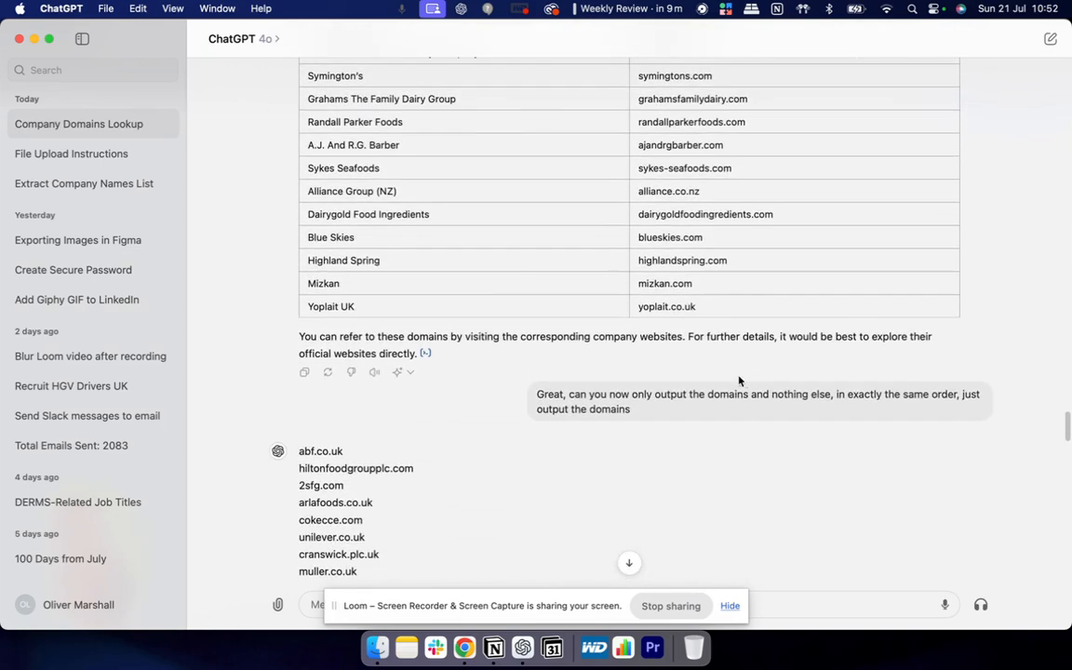
- Copy the response containing the complete company and domain table, and view the domains-only list below it
double_click(692, 307)
scroll(666, 232, "up", 4)
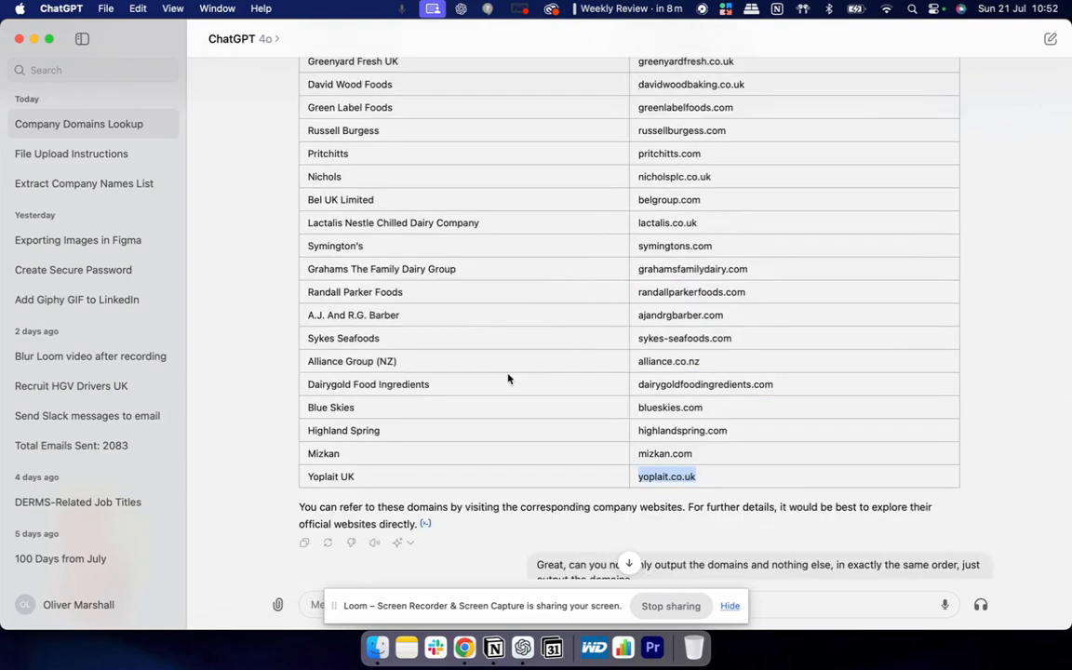
scroll(456, 335, "down", 3)
scroll(456, 335, "up", 5)
scroll(328, 496, "down", 5)
left_click(304, 524)
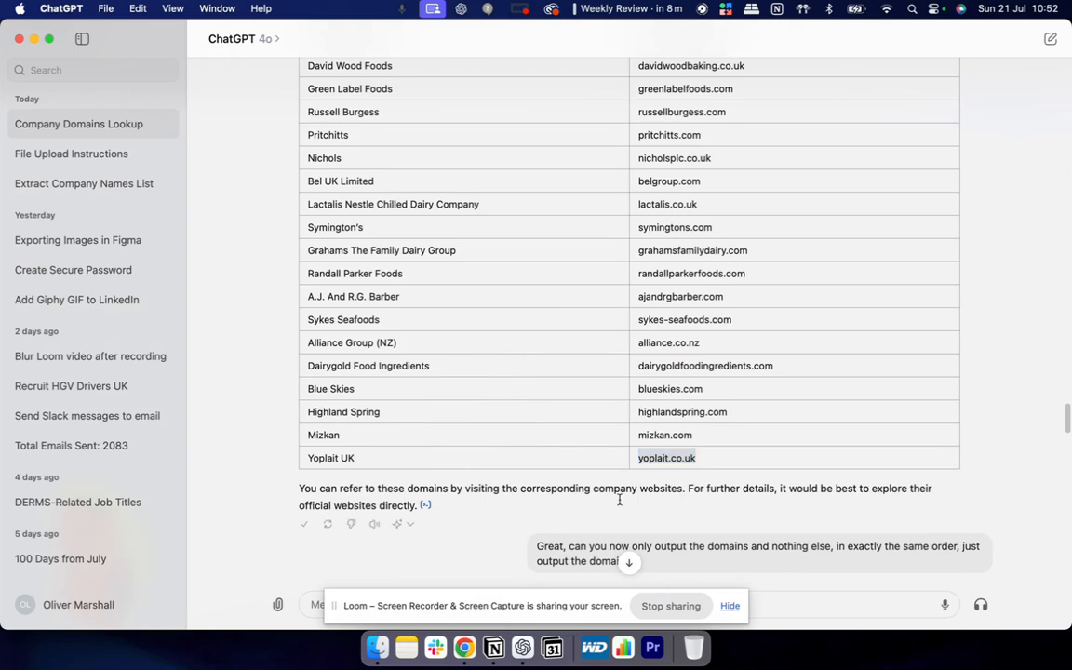
scroll(619, 500, "down", 10)
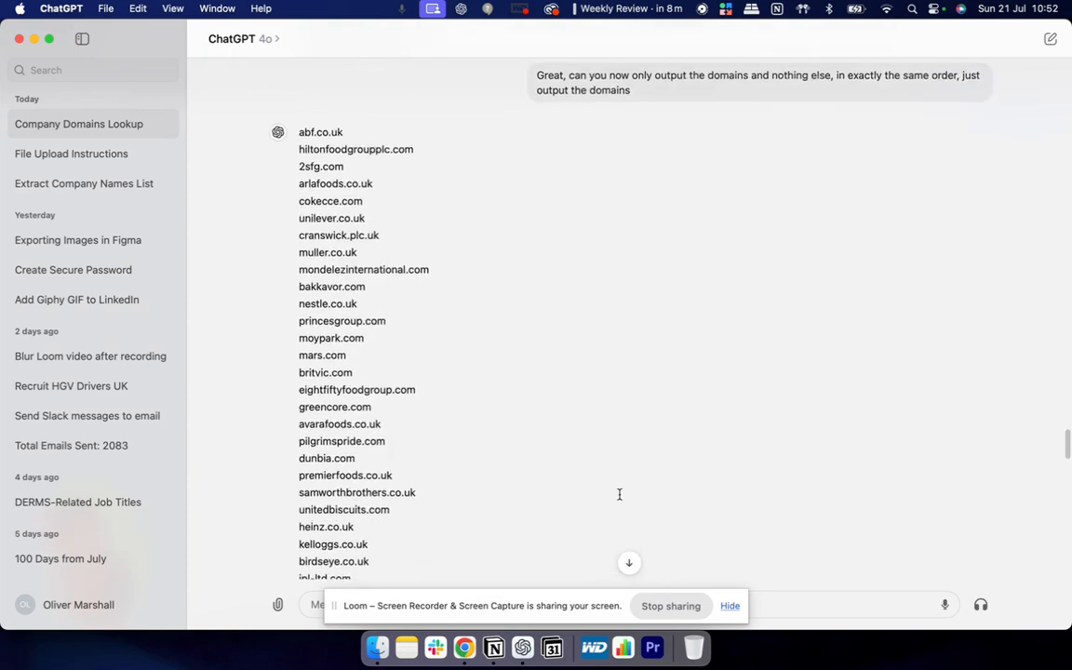
- Look through the domains-only list in the chat and highlight a run of its entries
scroll(619, 494, "down", 2)
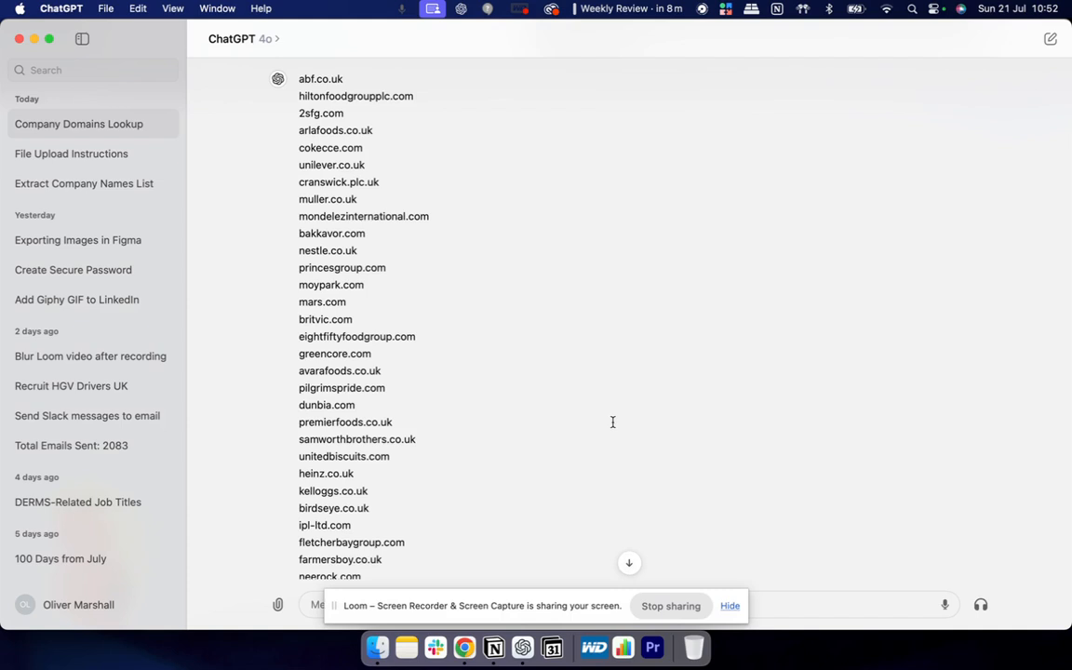
scroll(613, 423, "up", 1)
scroll(612, 422, "down", 2)
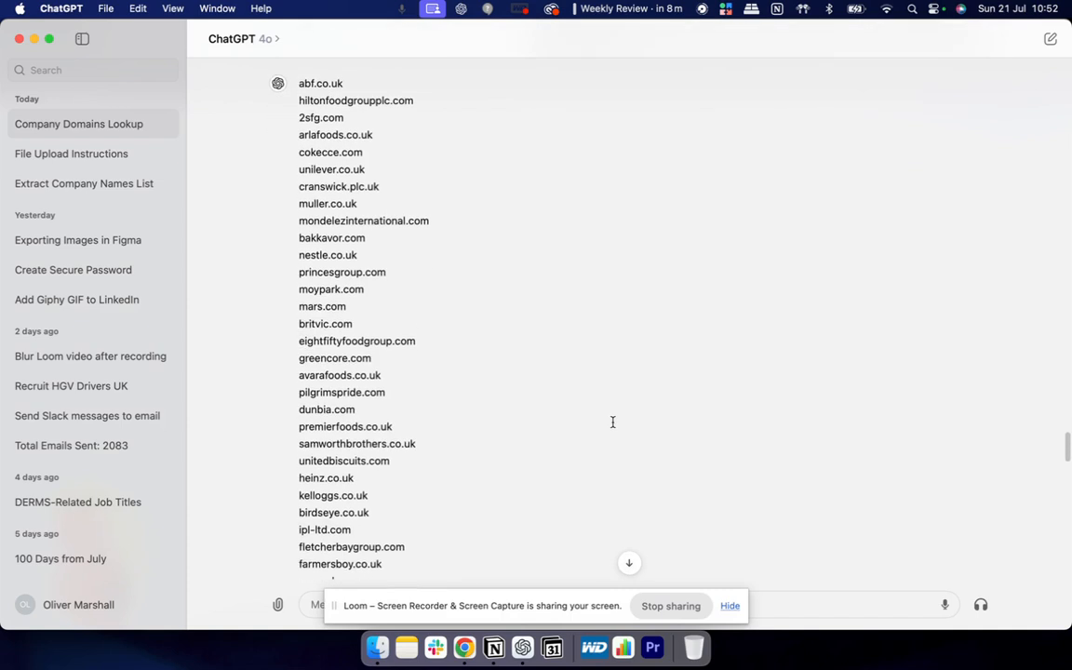
scroll(384, 110, "up", 1)
left_click_drag(296, 99, 399, 377)
scroll(399, 378, "down", 10)
- Switch to the Food & Beverage Companies spreadsheet in Chrome and inspect the domain of Associated British Foods in cell B2
left_click(464, 647)
left_click(363, 33)
scroll(350, 376, "up", 2)
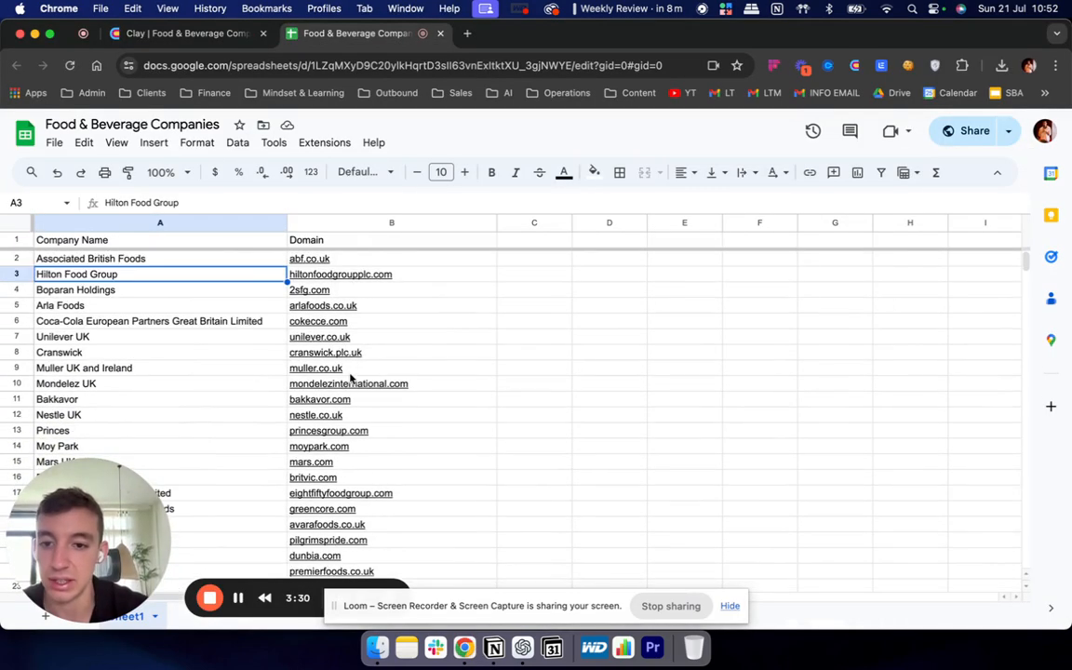
left_click(355, 261)
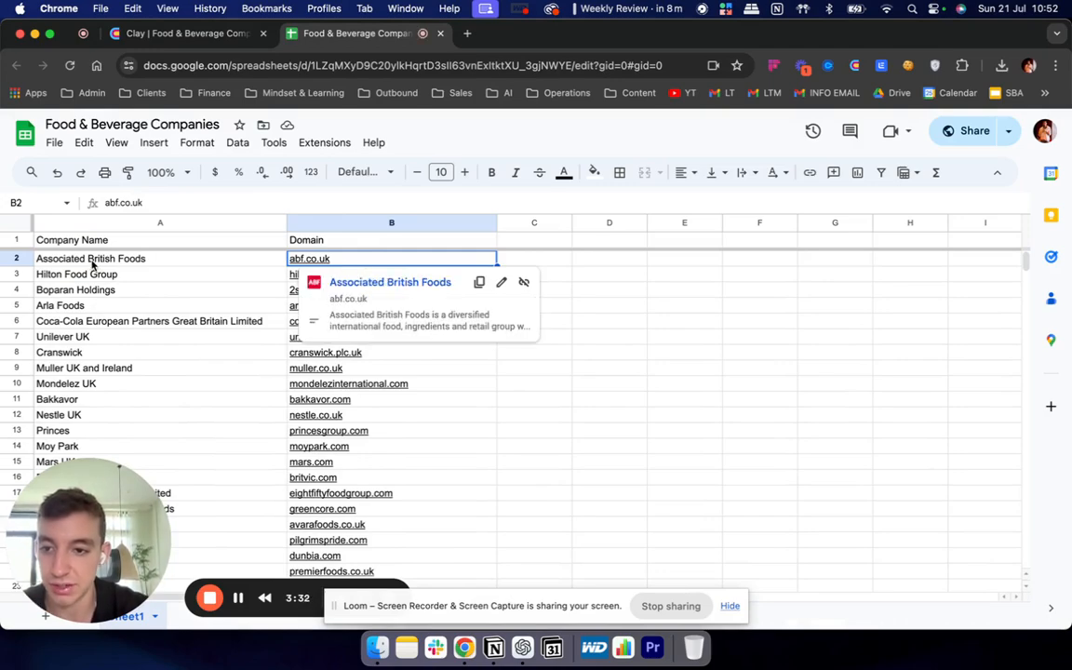
- Check the end of the company list, inspecting the Yoplait UK domain in cell B151 against its company name
scroll(455, 462, "down", 10)
scroll(455, 462, "down", 20)
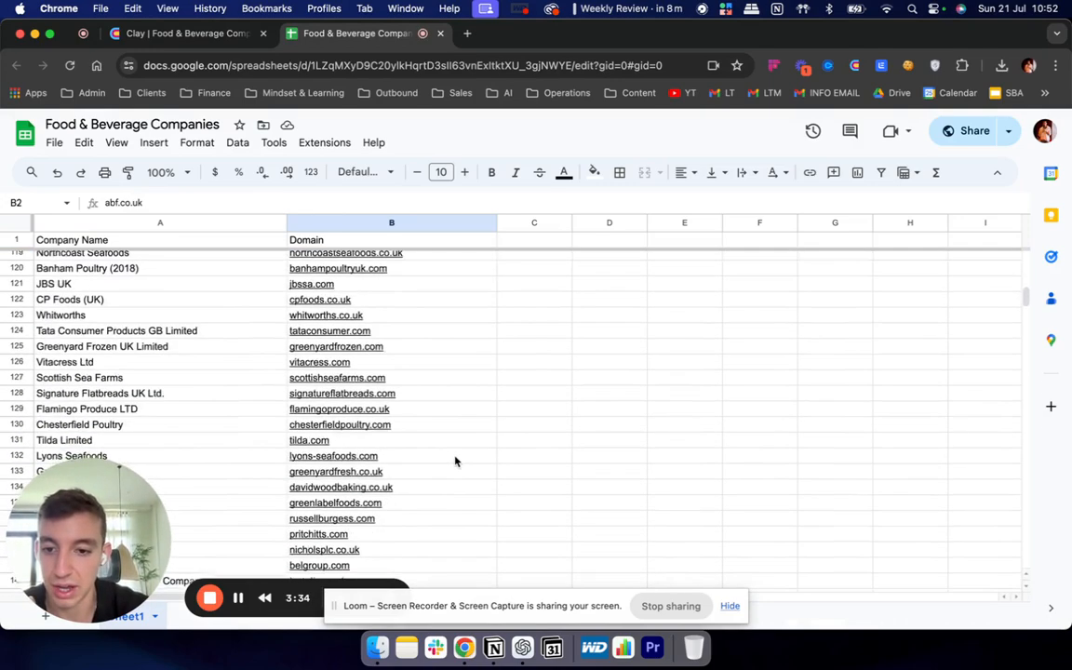
scroll(196, 344, "up", 1)
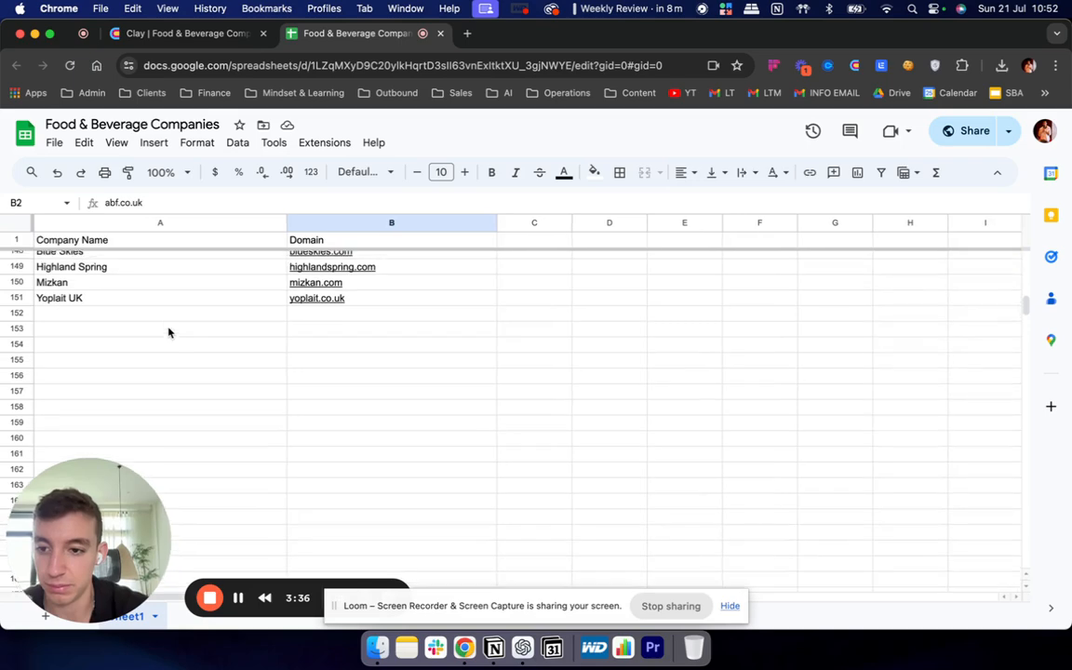
left_click(364, 298)
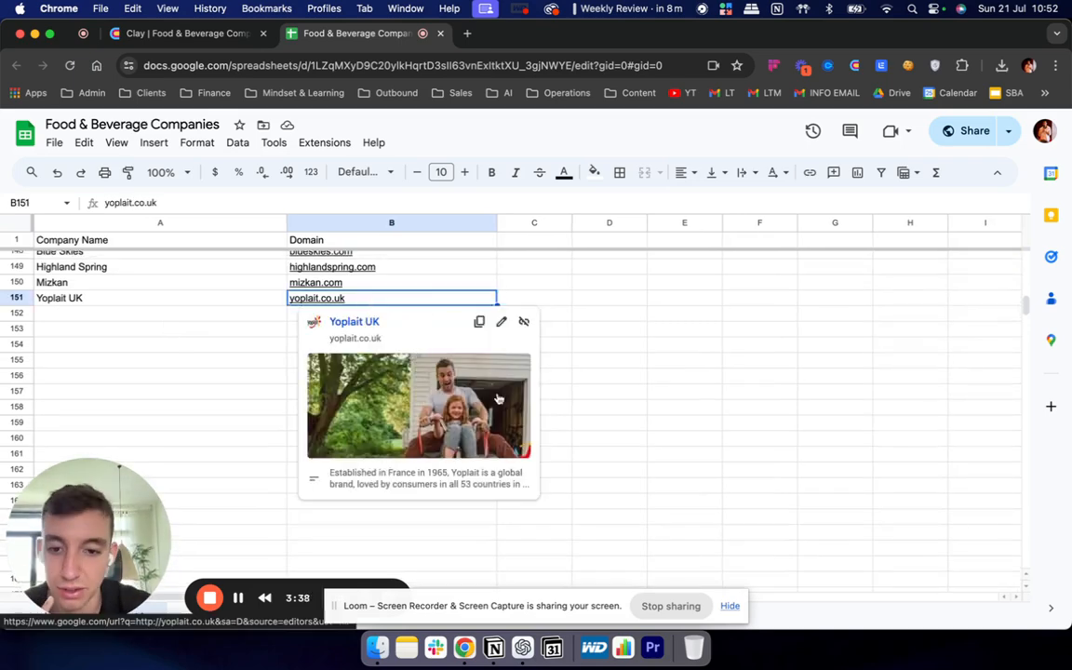
left_click(616, 376)
scroll(372, 328, "up", 3)
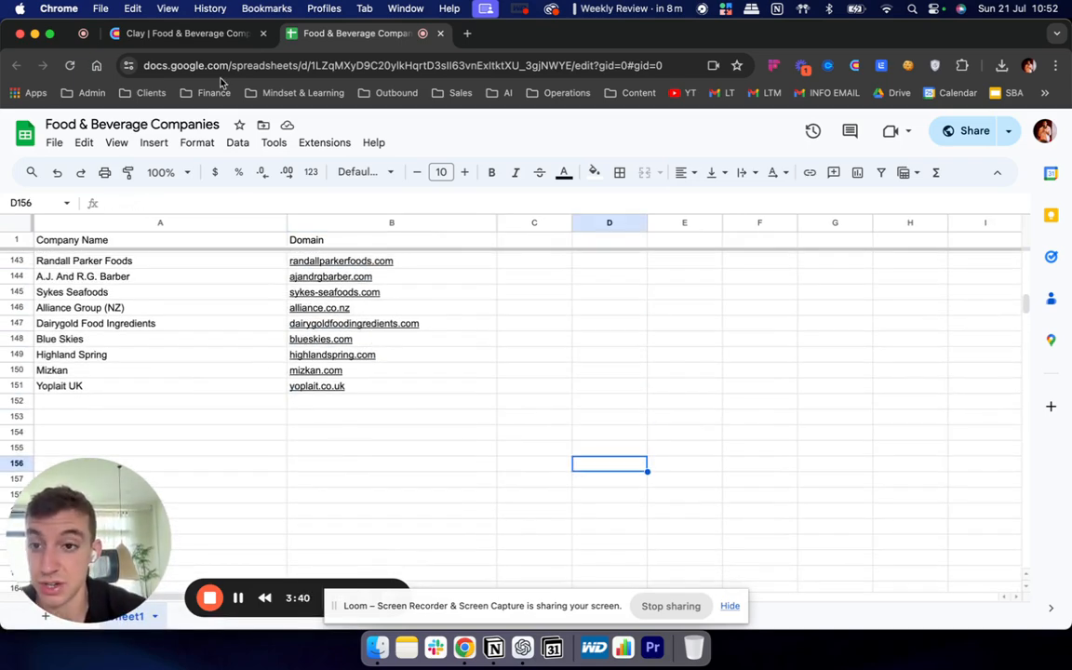
- Switch to the Food & Beverage Companies - Sheet1 table in Clay and look through its Company Name and Domain columns
left_click(191, 34)
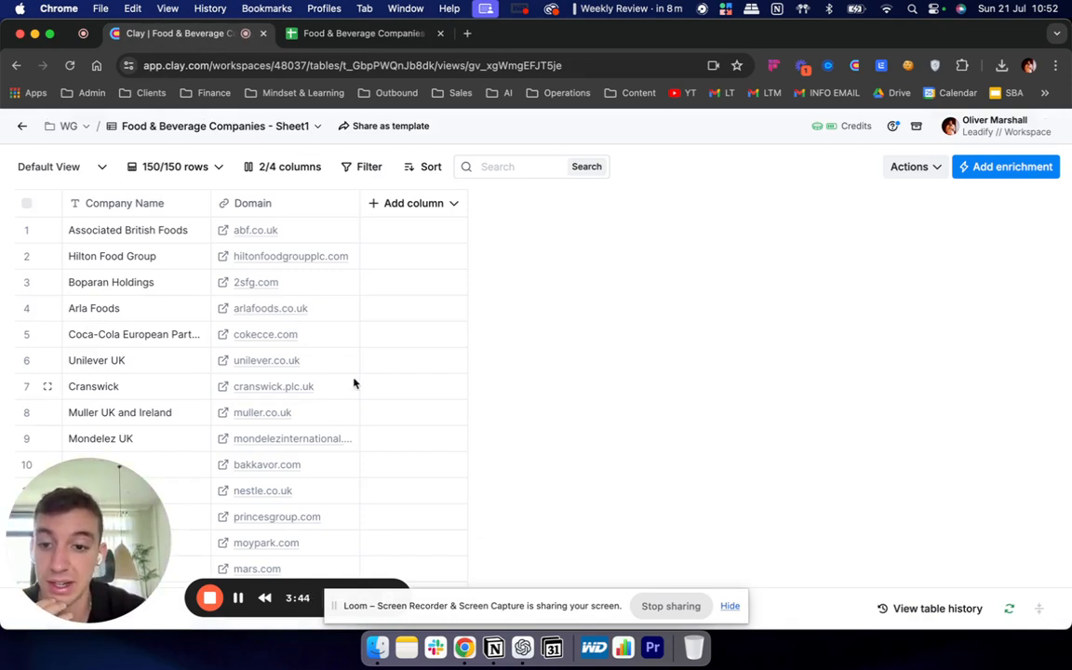
scroll(354, 382, "down", 2)
scroll(354, 383, "up", 2)
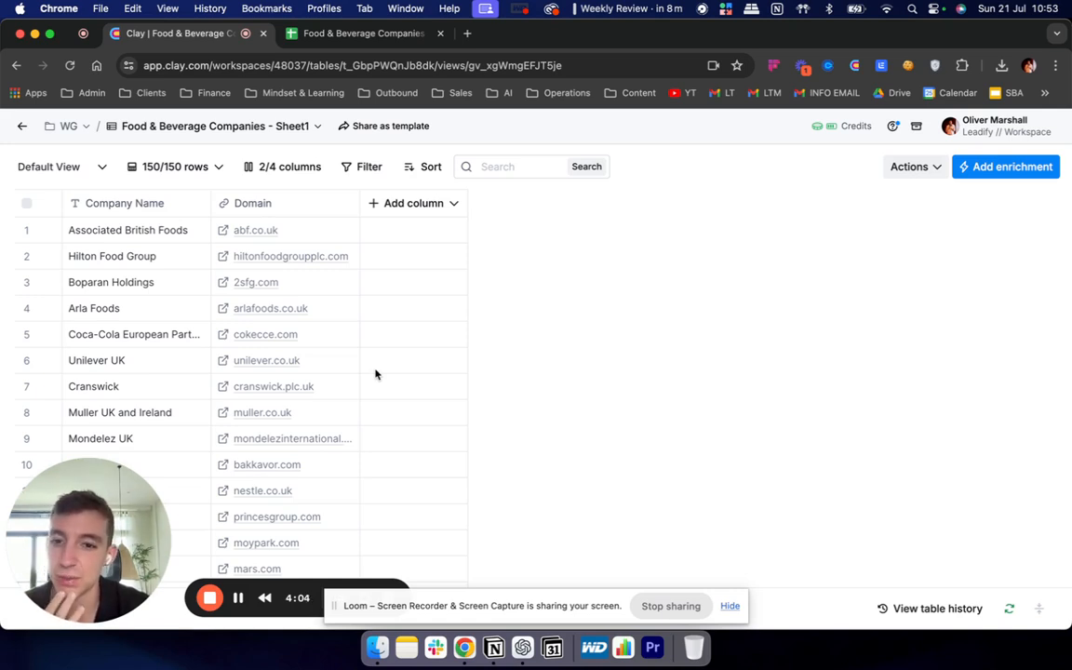
scroll(321, 383, "down", 5)
scroll(307, 388, "down", 20)
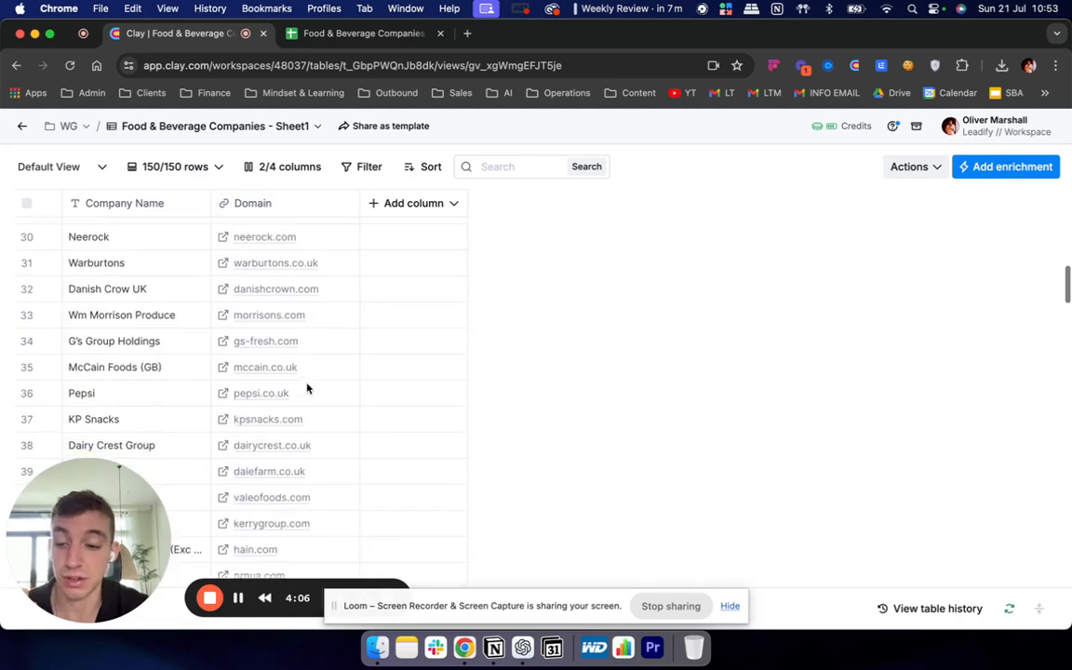
scroll(307, 388, "up", 20)
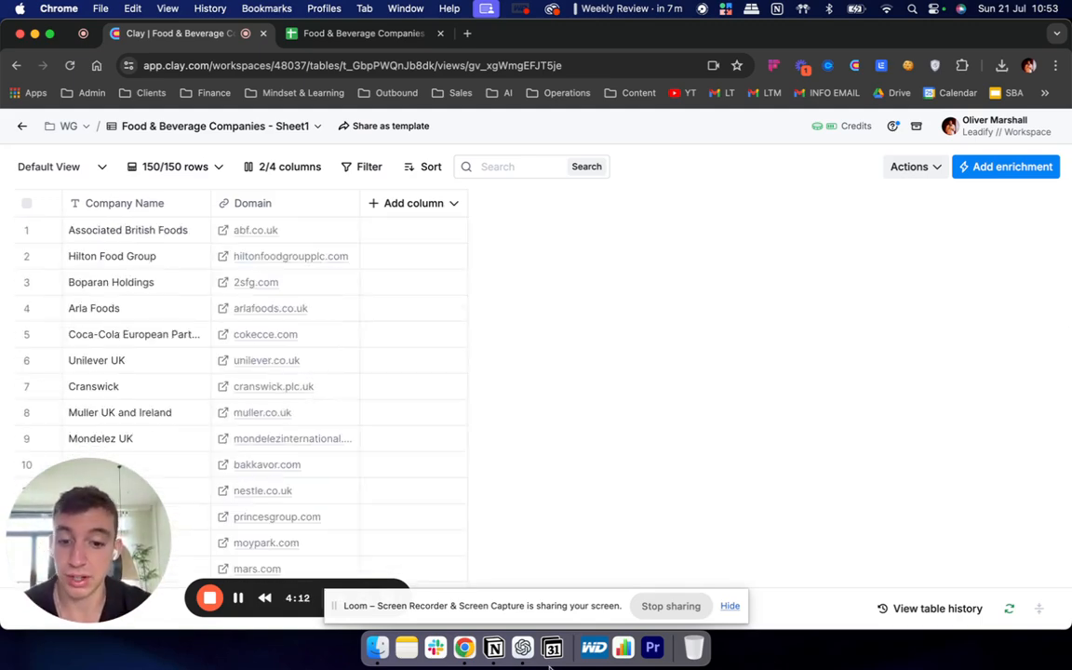
- Show the options for adding a column to the Clay table, including enrichment, and close them without choosing one
left_click(522, 648)
key("super+Tab")
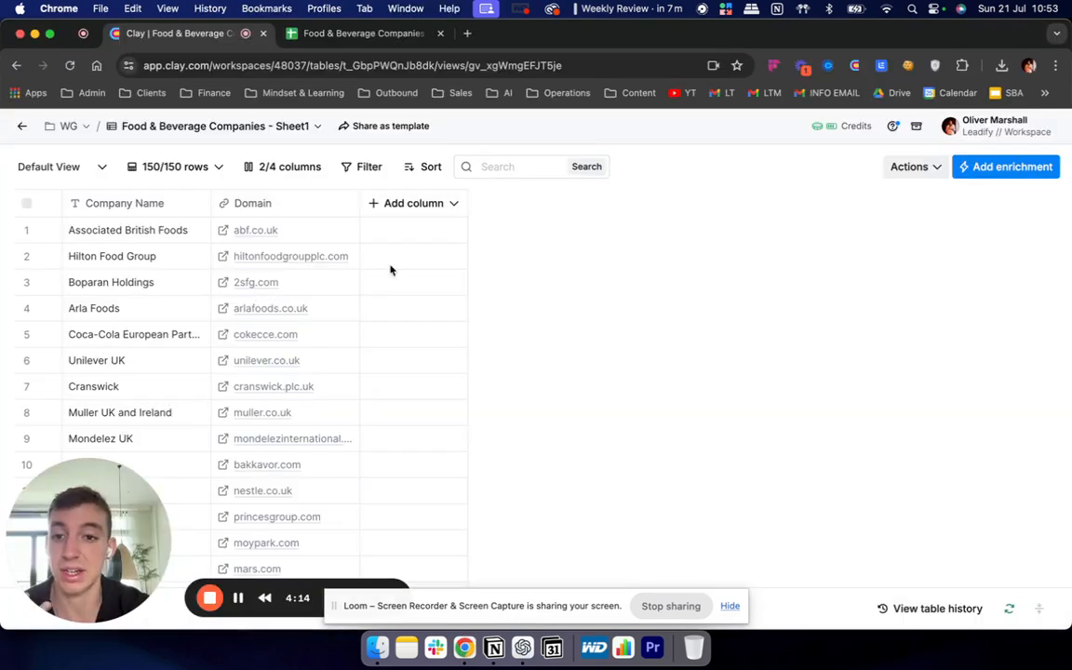
left_click(389, 203)
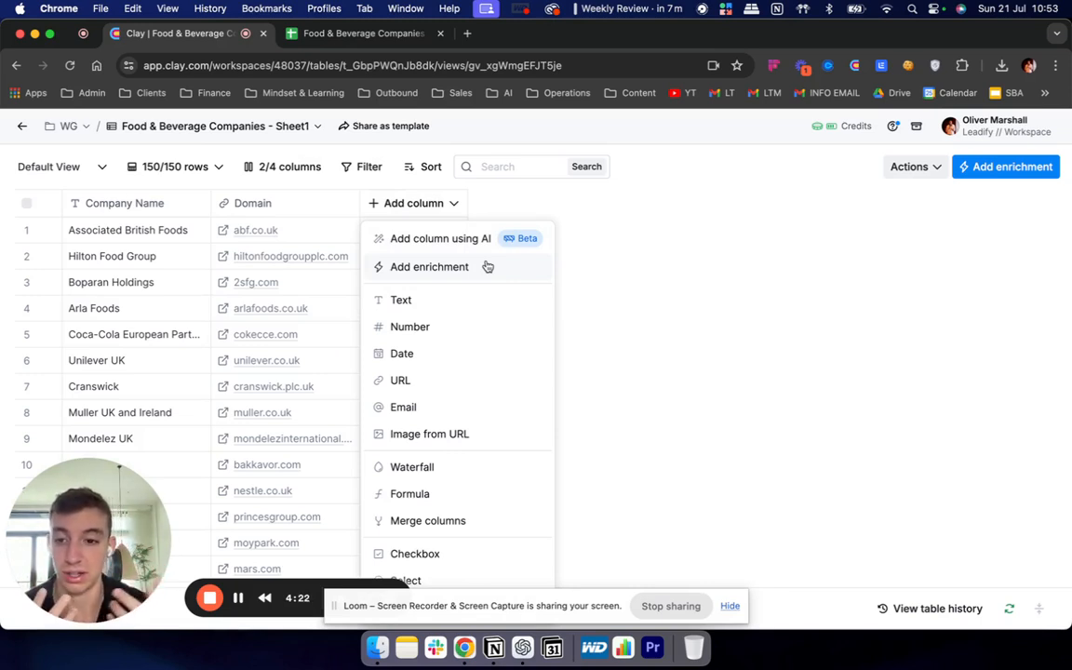
left_click(682, 292)
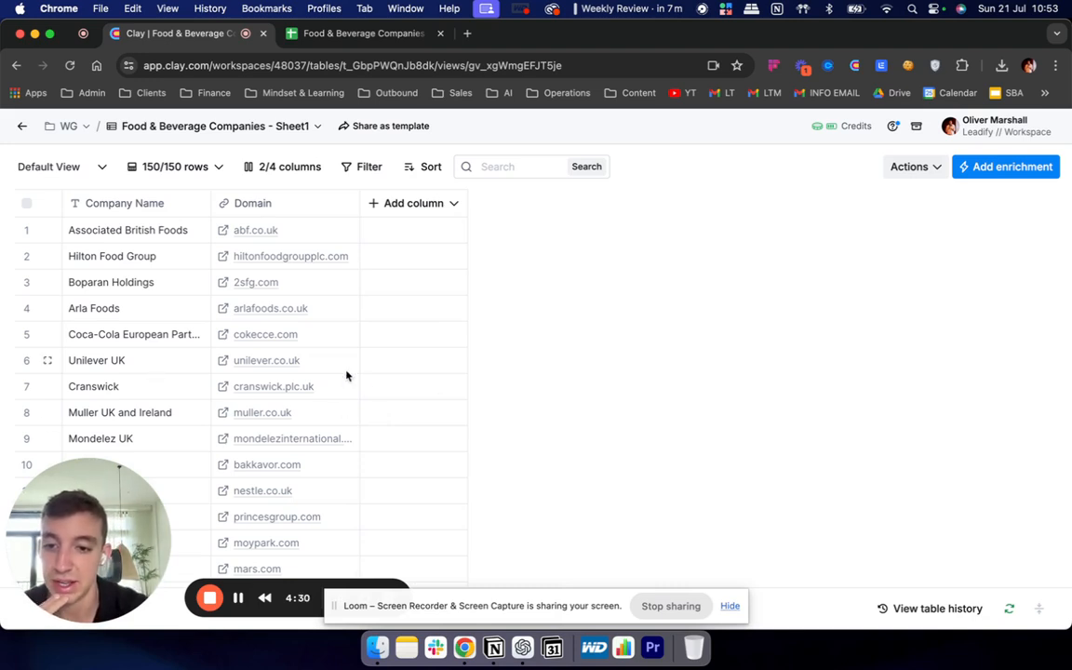
- Examine the company names and their domains further down the Clay table, around the Pepsi and Dairy Crest Group rows
scroll(364, 428, "down", 3)
scroll(364, 443, "down", 2)
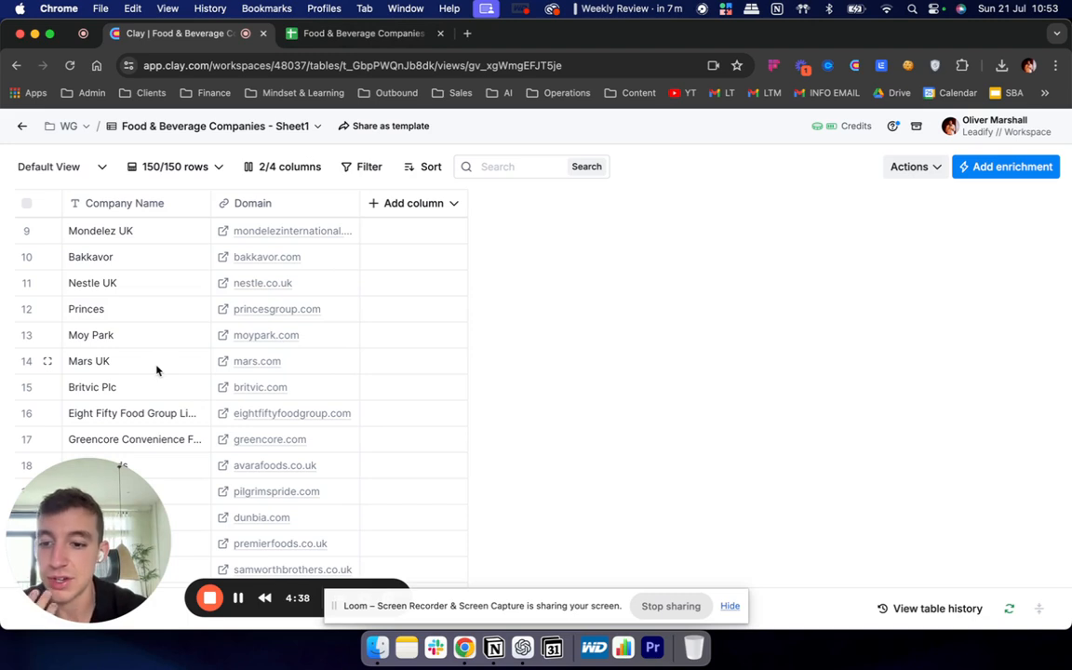
scroll(156, 370, "down", 10)
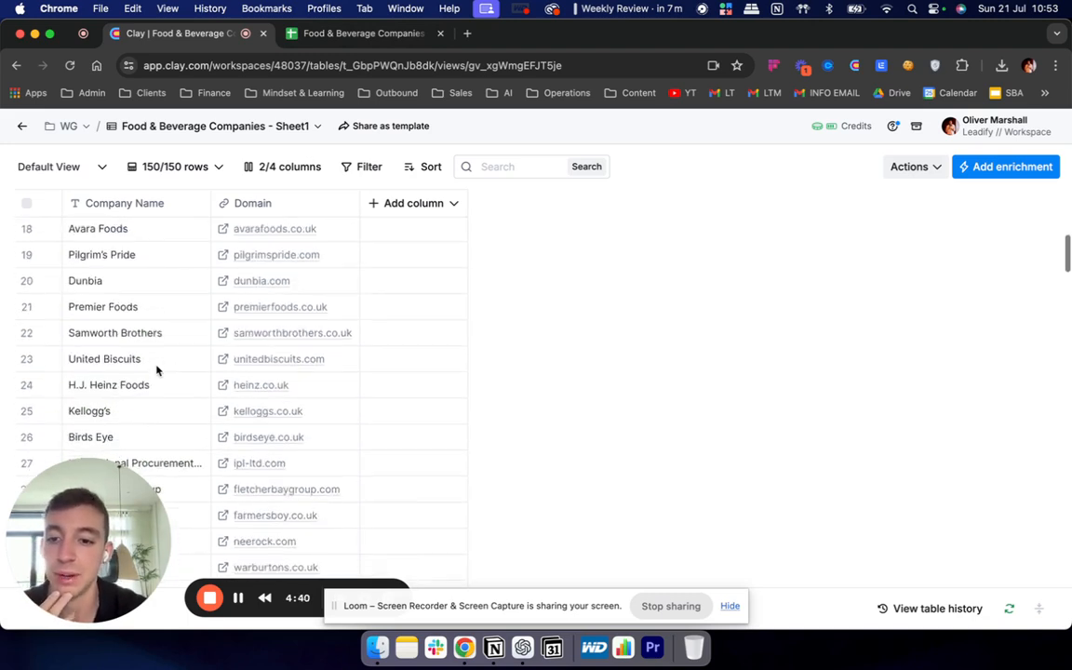
scroll(157, 371, "down", 1)
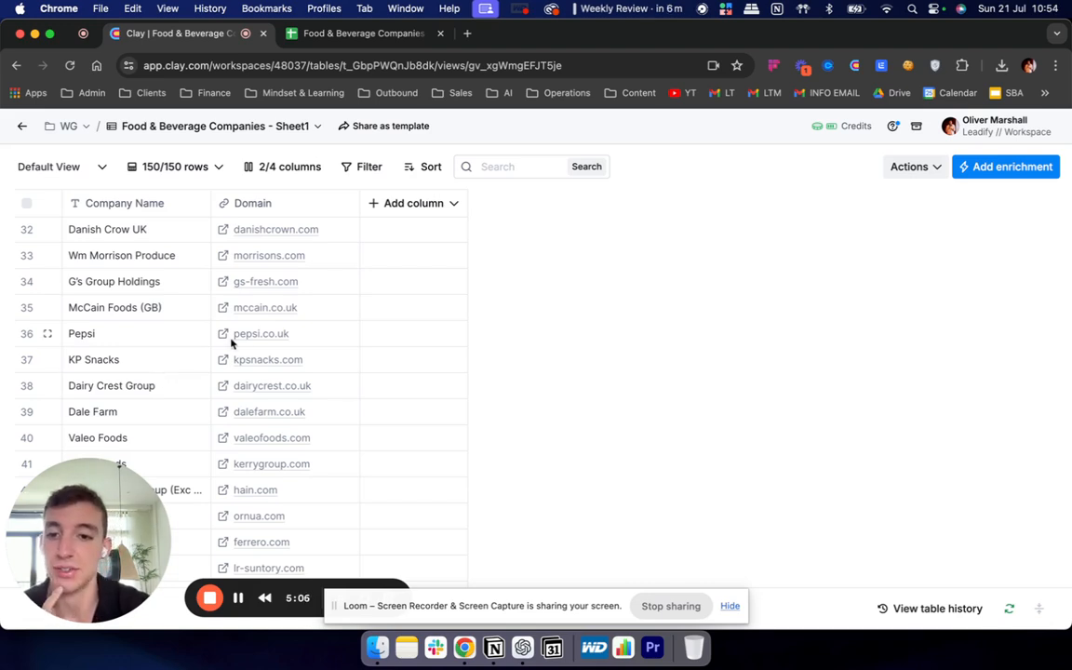
scroll(271, 324, "up", 2)
scroll(271, 323, "down", 6)
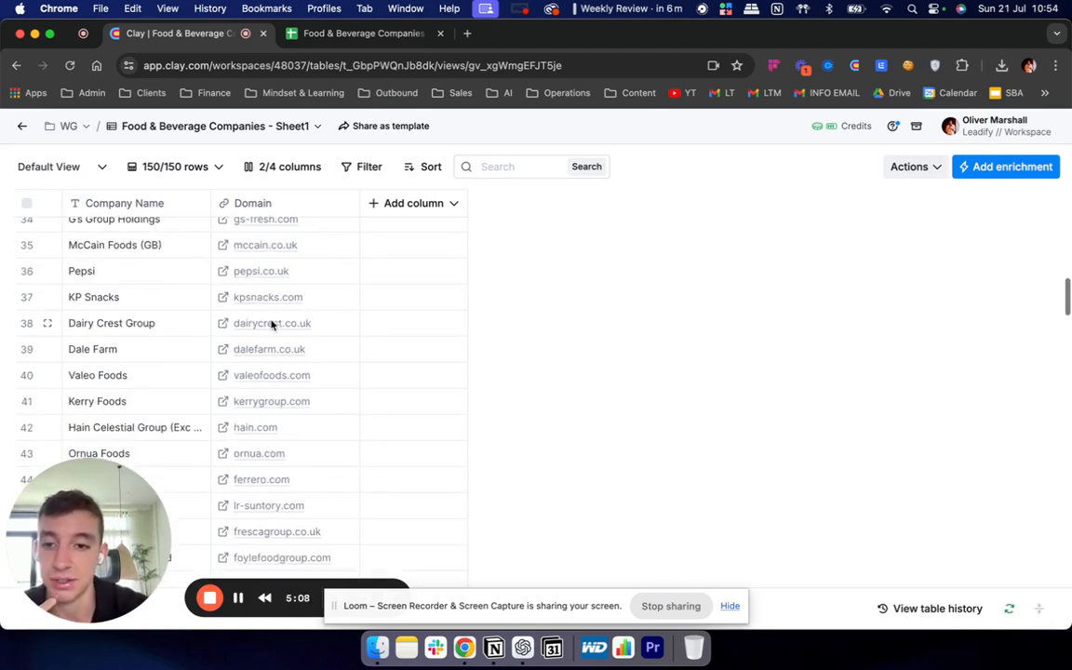